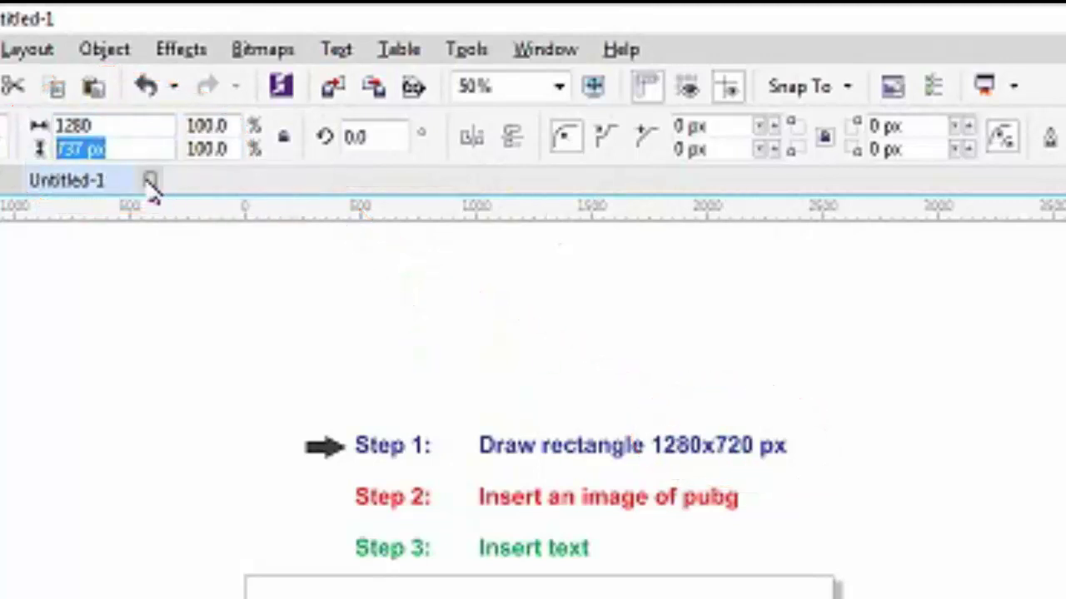
Step: Set the selected rectangle's height to 720 px and move it slightly to the right near the page's upper edge
type("720")
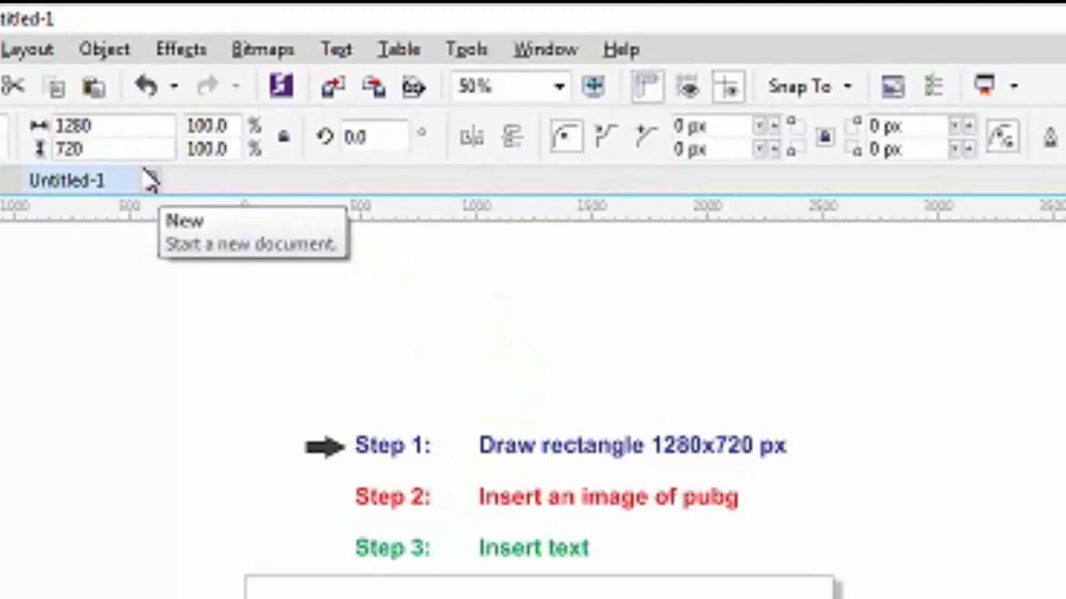
key("Return")
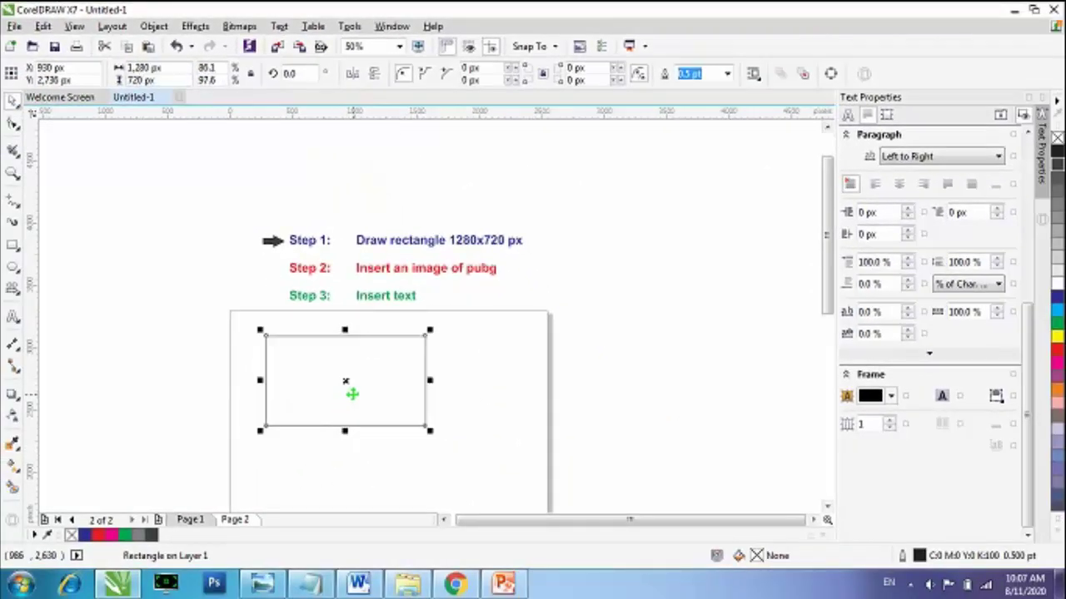
scroll(301, 435, "up", 2)
left_click_drag(342, 354, 397, 364)
left_click(322, 357)
Step: Move the arrow marker down beside the Step 2 line of the instructions
scroll(322, 357, "down", 2)
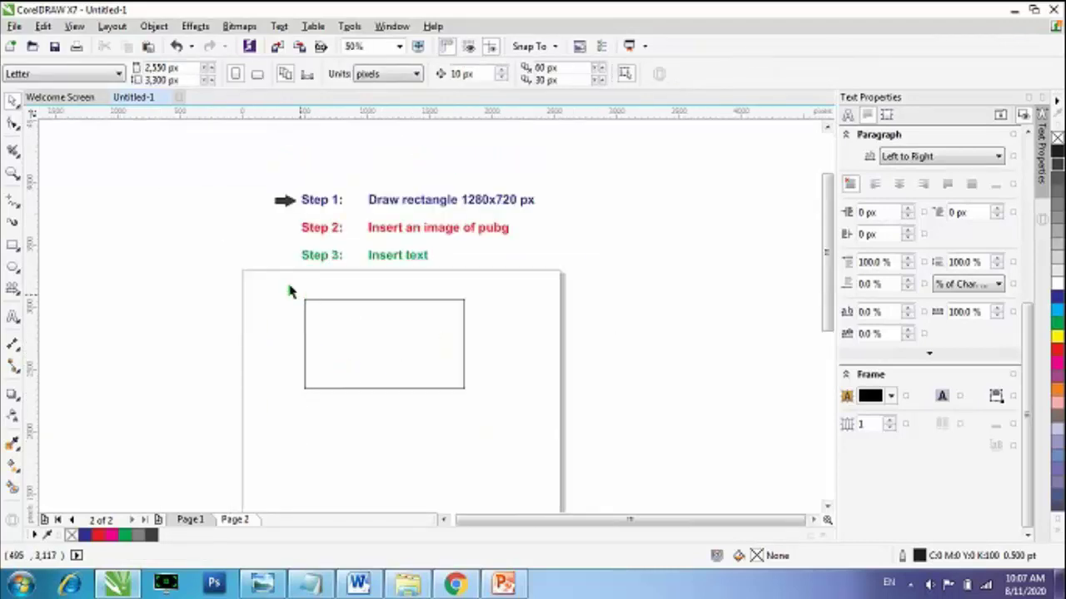
scroll(268, 205, "up", 2)
left_click_drag(293, 198, 293, 250)
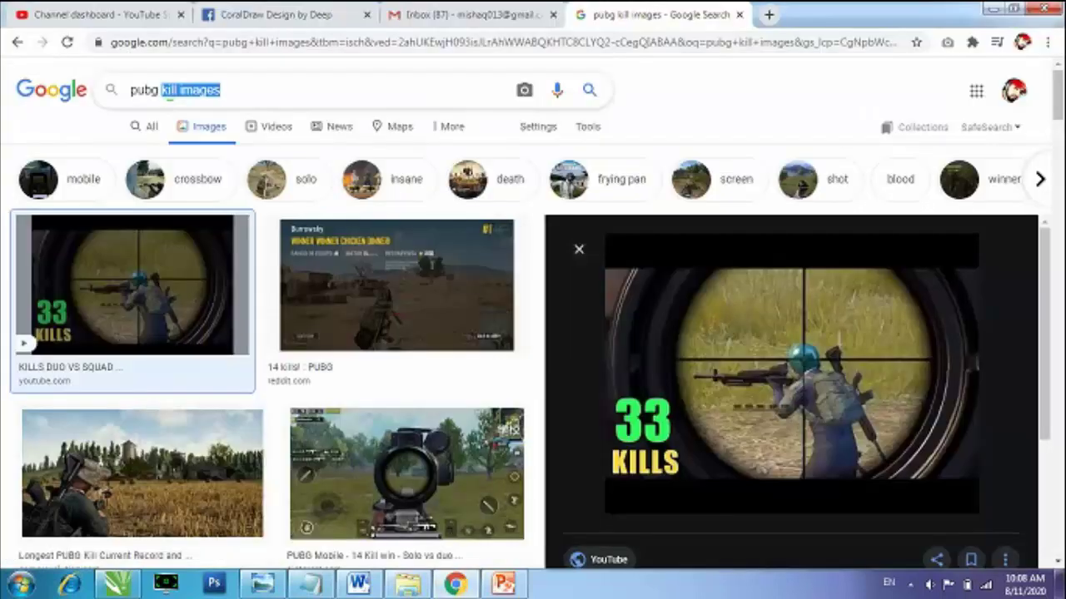
Step: Change the Google Images search to "pubg shooting pose" and run it
type("shooting ")
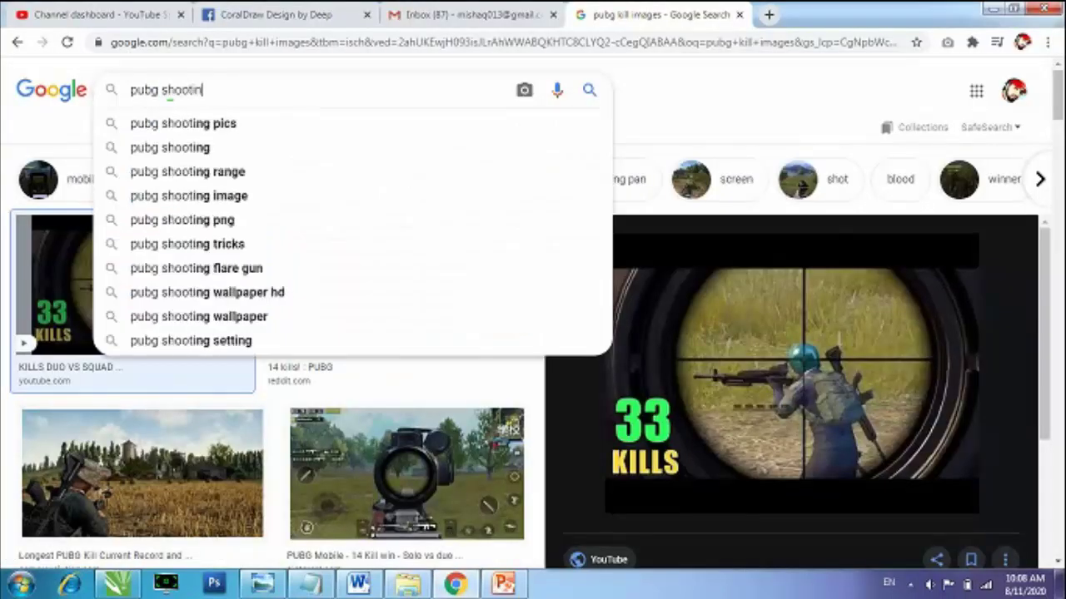
type("pose")
key("Return")
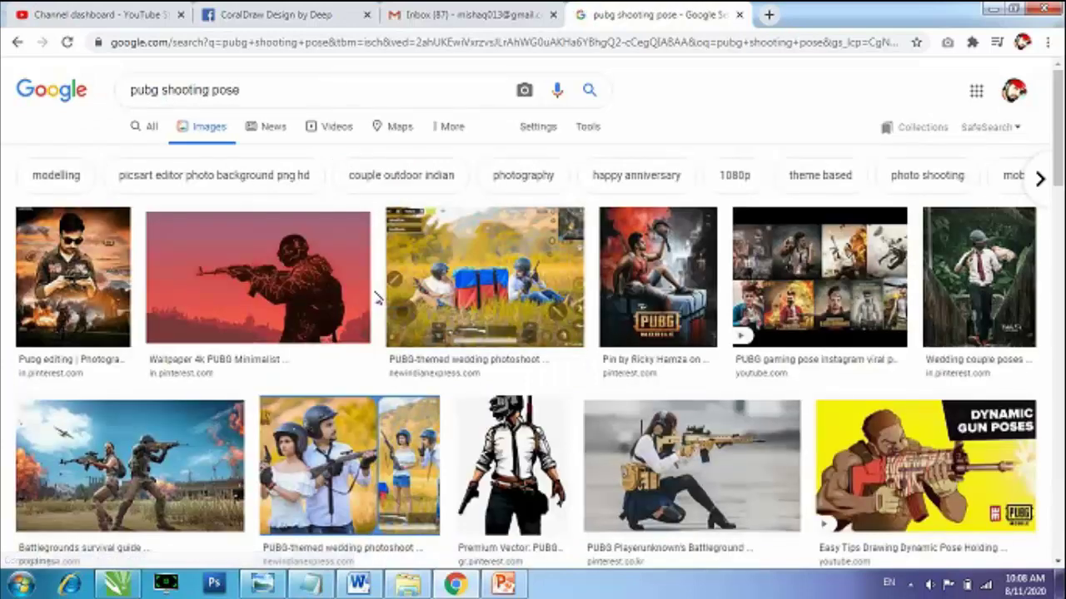
Step: Open the preview of the kneeling woman aiming a rifle in the image results and copy the image
left_click(235, 300)
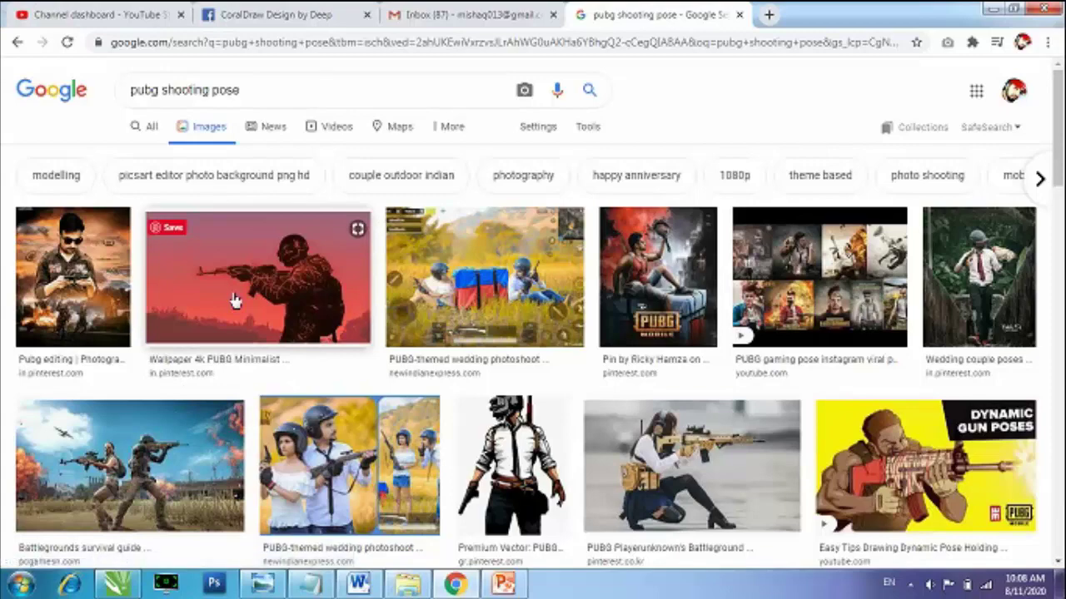
left_click(623, 458)
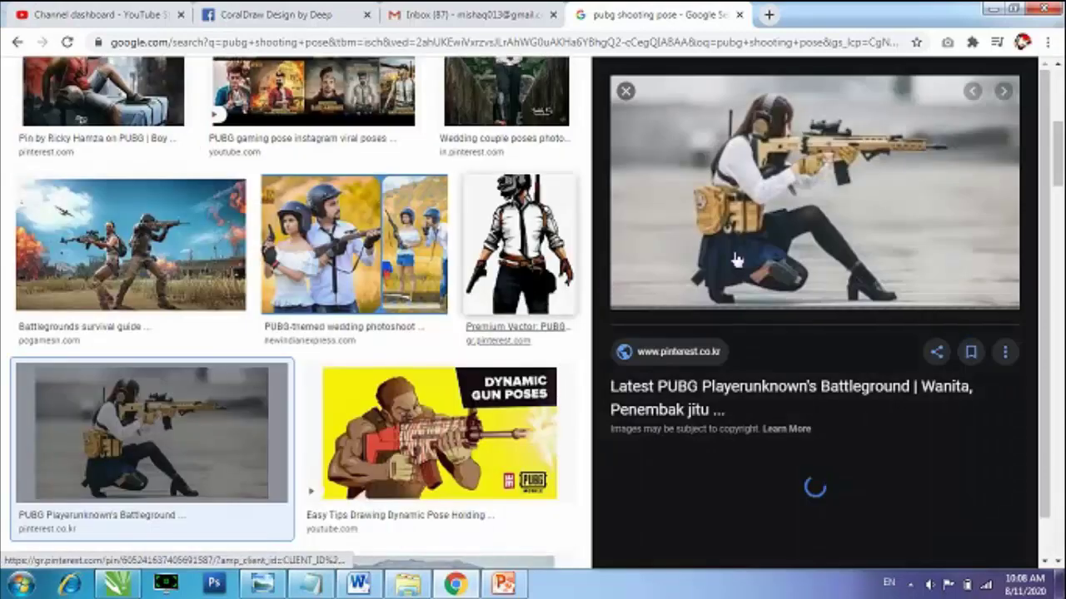
scroll(683, 150, "up", 1)
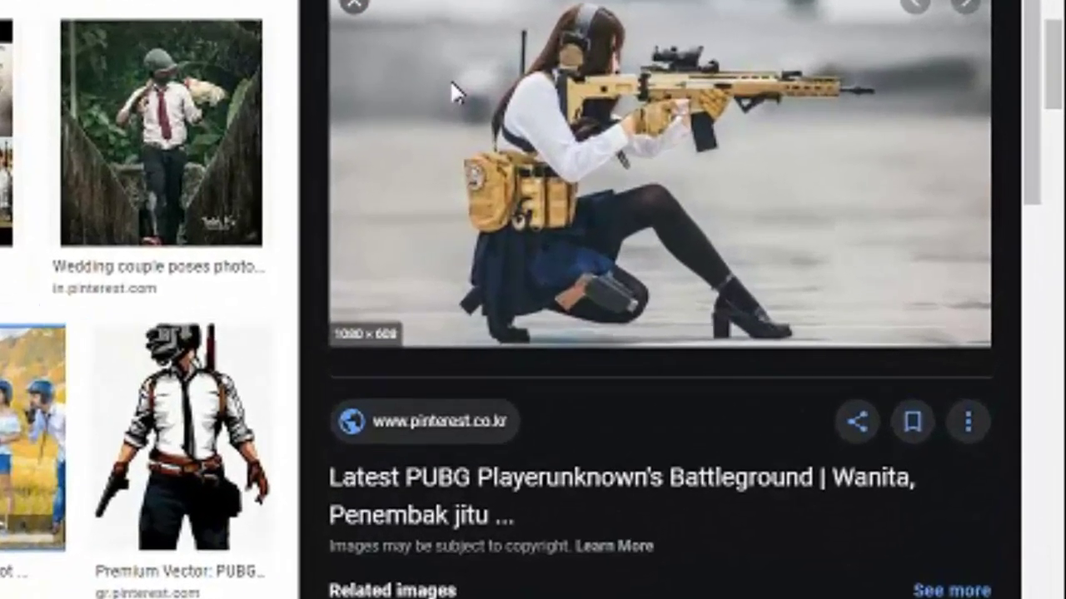
right_click(686, 145)
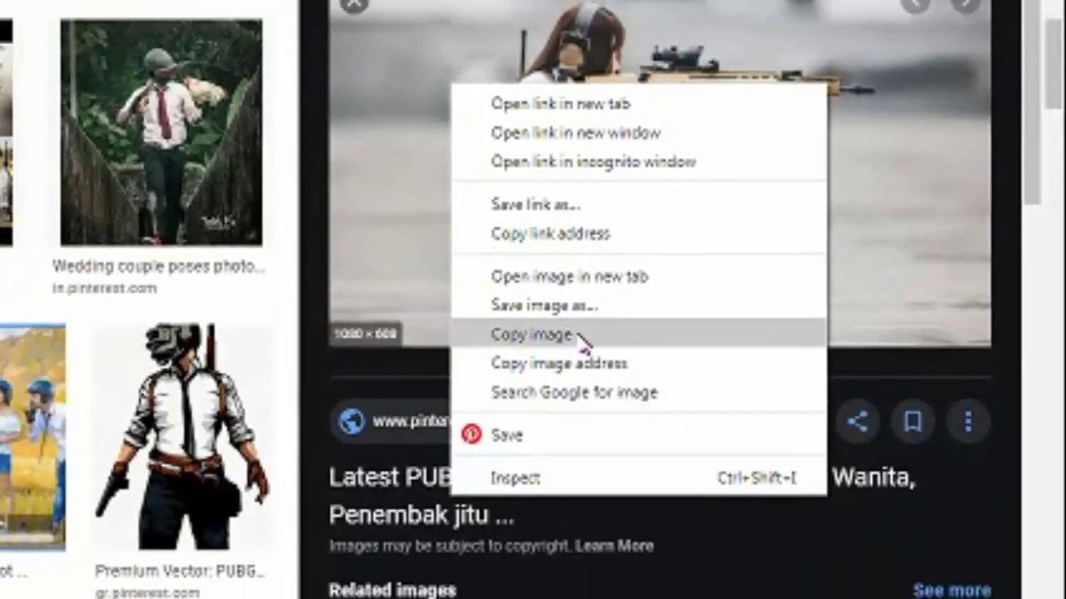
left_click(398, 365)
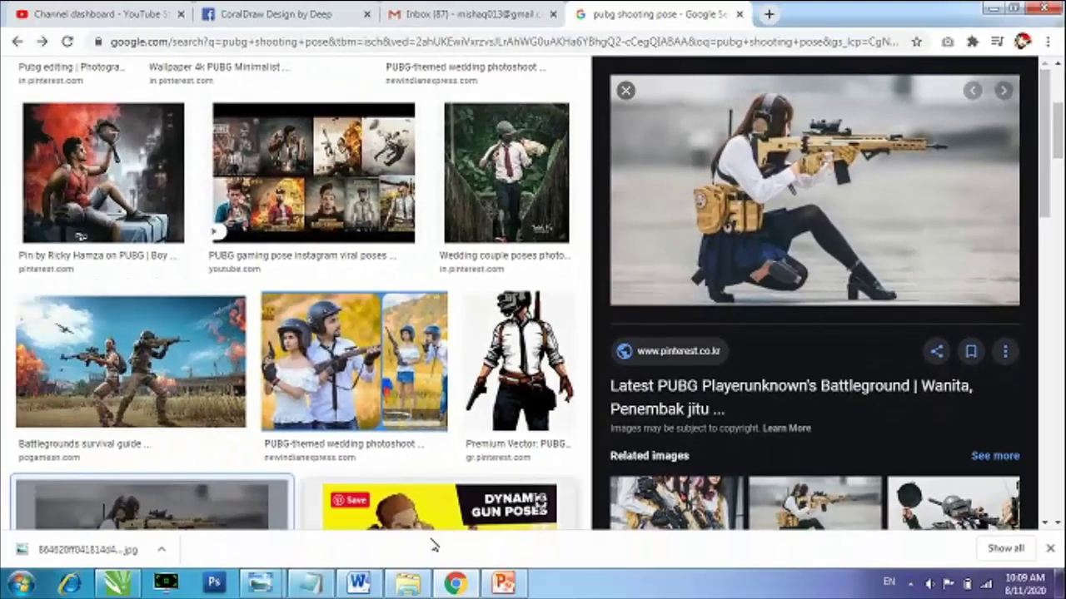
Step: Switch to CorelDRAW and paste the copied shooter photo onto the page
left_click(116, 583)
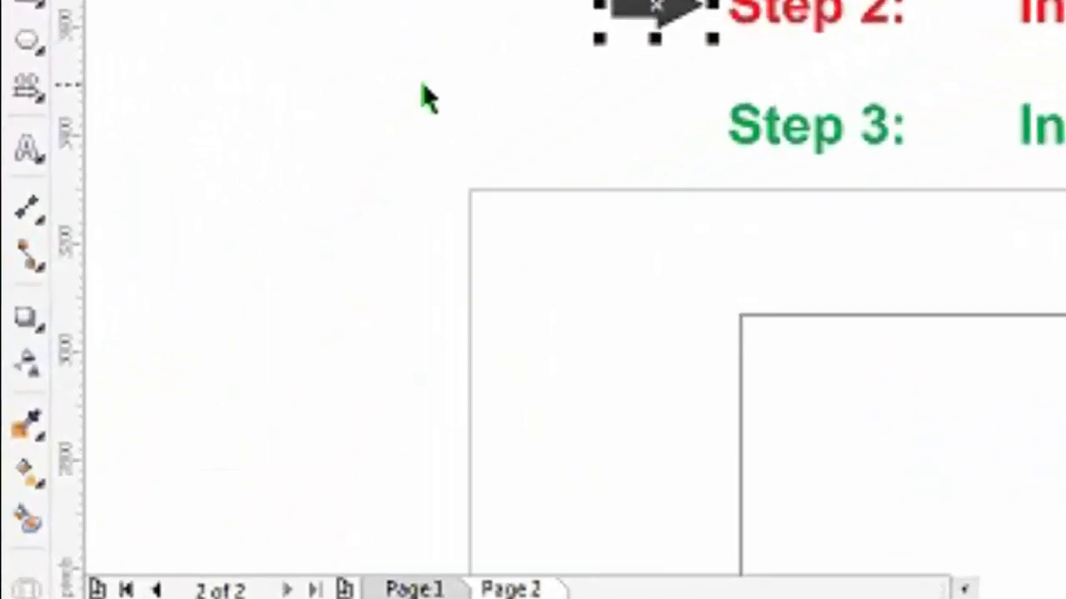
right_click(416, 106)
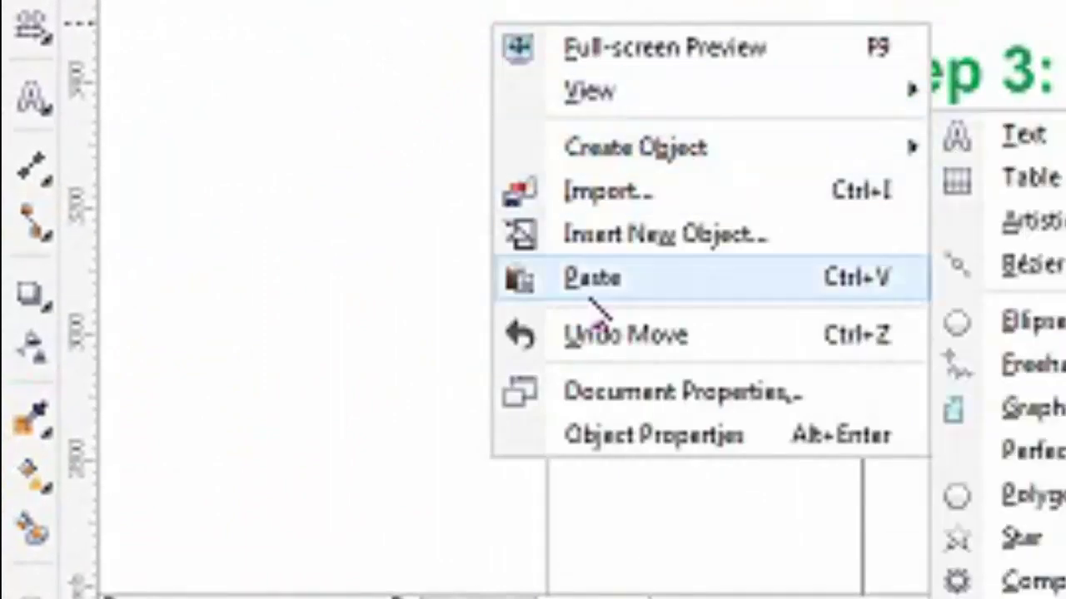
left_click(593, 279)
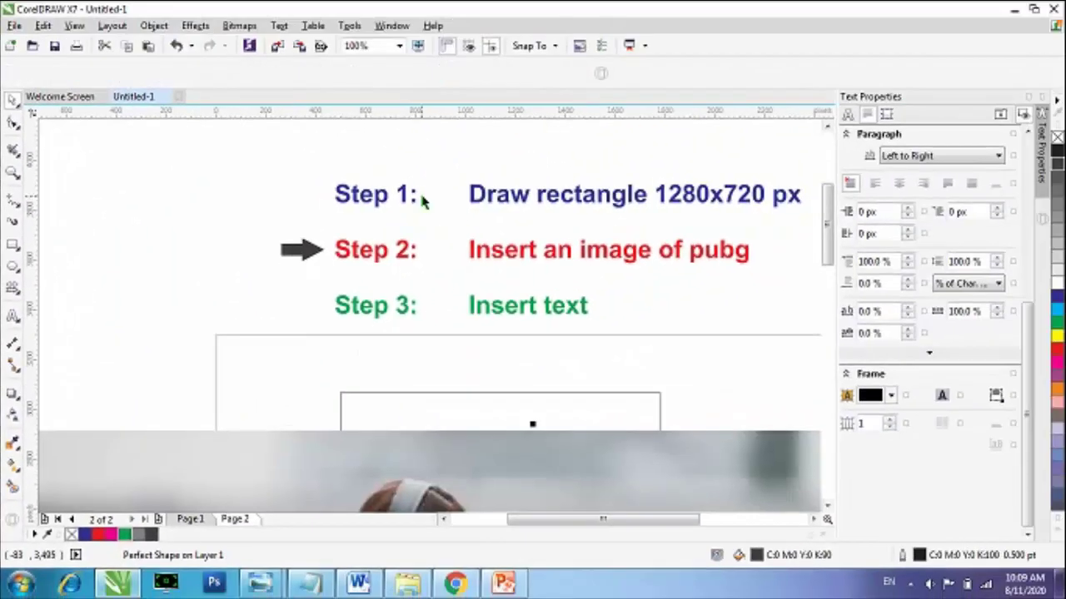
scroll(422, 200, "down", 2)
scroll(510, 403, "up", 1)
scroll(610, 288, "down", 1)
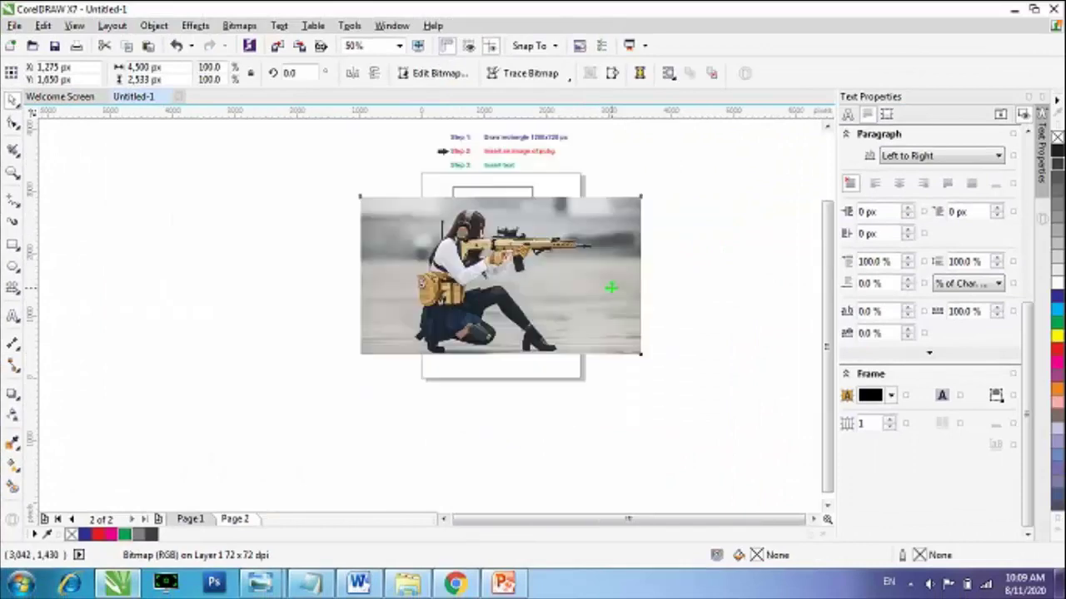
Step: Scale the pasted photo proportionally to about 37.6% and move it over the rectangle
scroll(633, 195, "up", 1)
left_click_drag(656, 195, 502, 212)
left_click_drag(432, 325, 452, 208)
scroll(456, 171, "up", 1)
scroll(498, 225, "down", 1)
left_click_drag(558, 180, 521, 199)
scroll(340, 208, "up", 1)
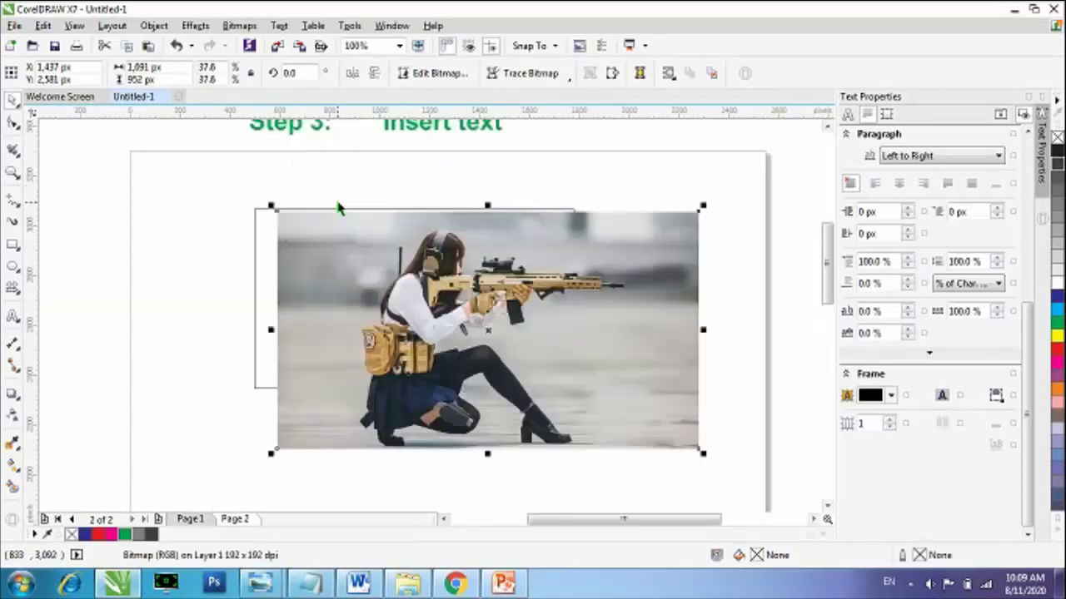
Step: Scale the photo down to about 1,272 × 716 px and move it onto the rectangle
left_click_drag(695, 450, 594, 389)
left_click_drag(310, 256, 260, 278)
left_click_drag(377, 273, 405, 246)
scroll(225, 397, "up", 2)
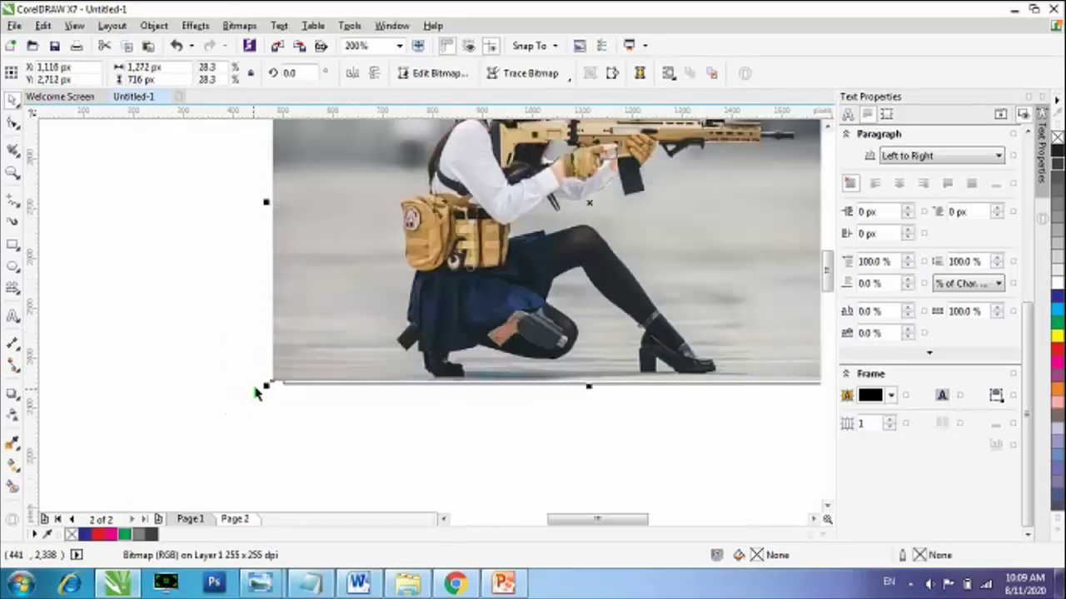
Step: Scale the photo to about 1,242 × 699 px and shift it so it sits inside the rectangle's outline
left_click_drag(266, 387, 287, 376)
scroll(297, 352, "down", 2)
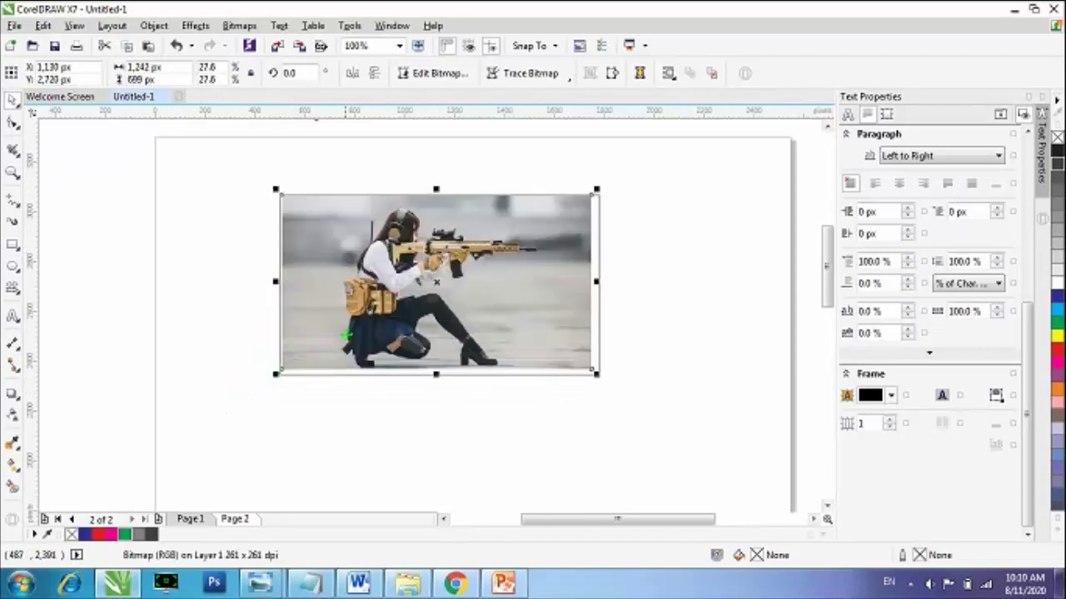
scroll(637, 372, "up", 2)
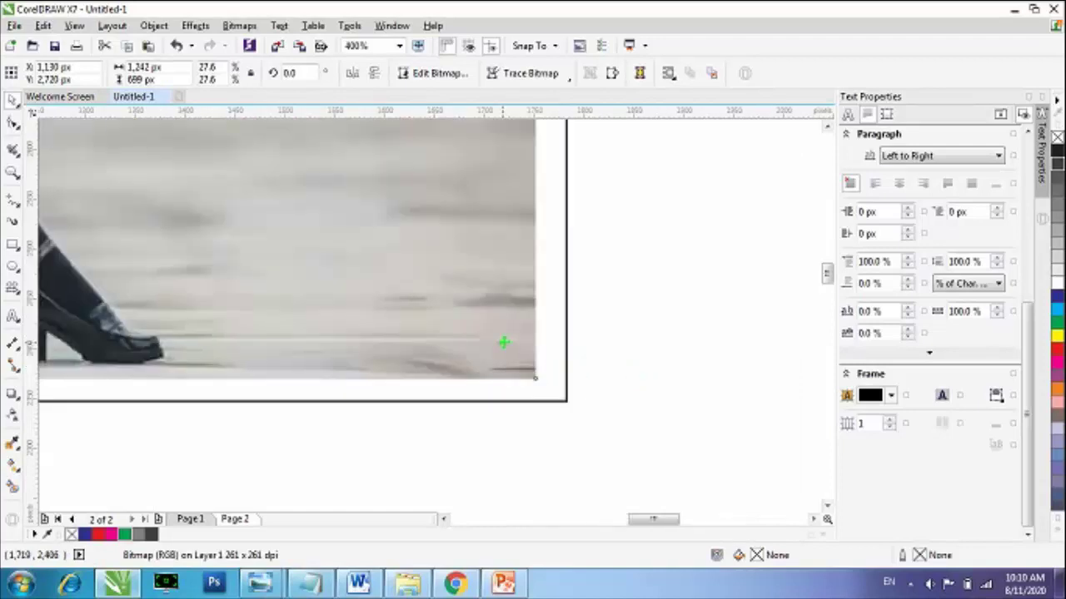
scroll(550, 333, "down", 2)
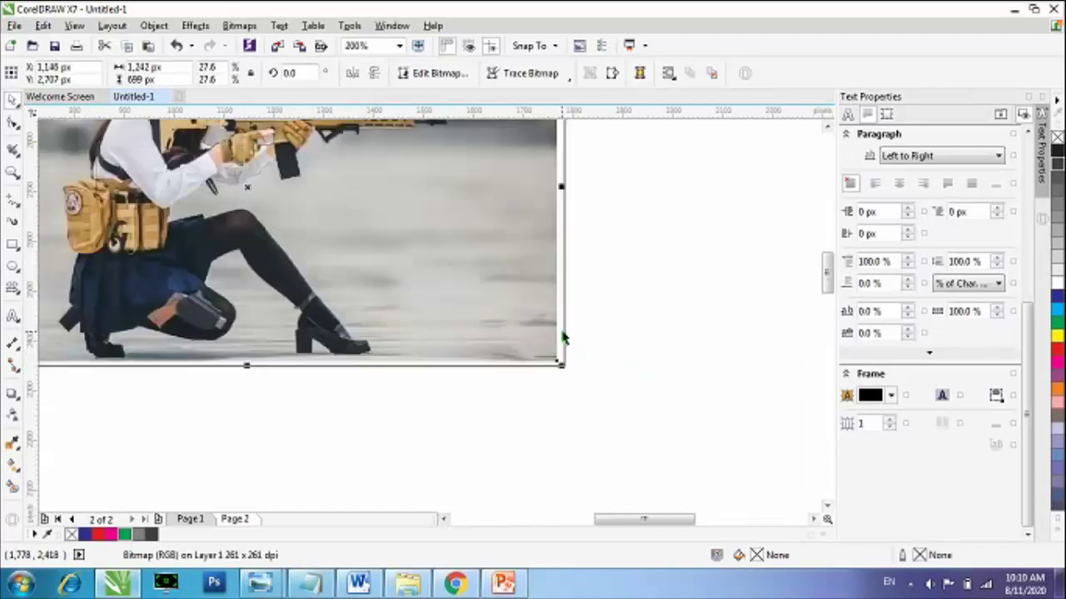
scroll(563, 337, "down", 2)
left_click(616, 308)
left_click(293, 206)
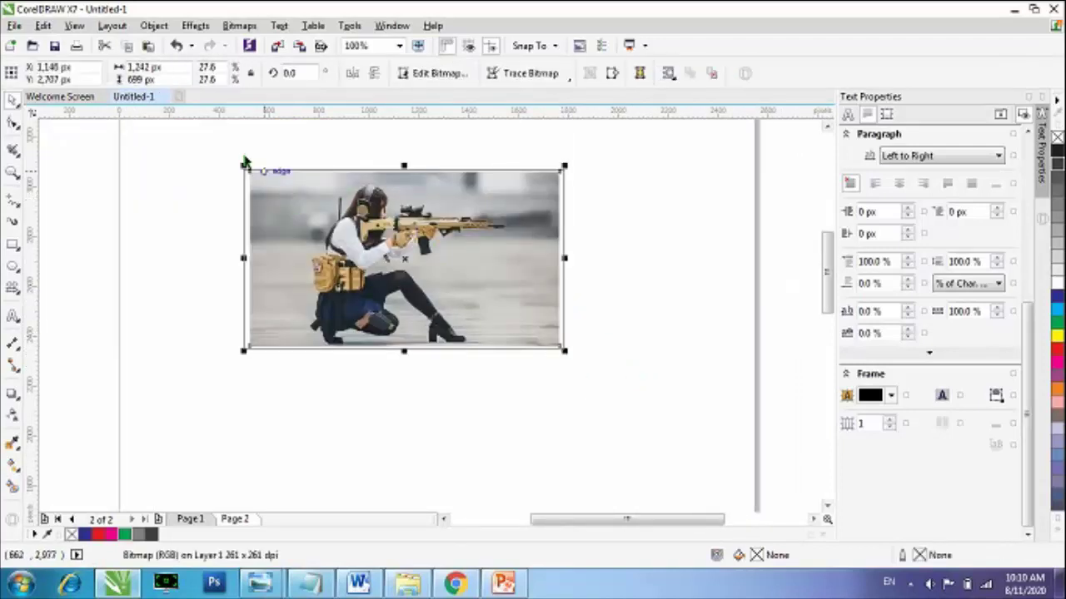
Step: Stretch the photo's upper edge to a height of 710 px and its left edge to a width of about 1,265 px
scroll(366, 165, "up", 4)
left_click_drag(452, 248, 432, 230)
scroll(448, 166, "down", 4)
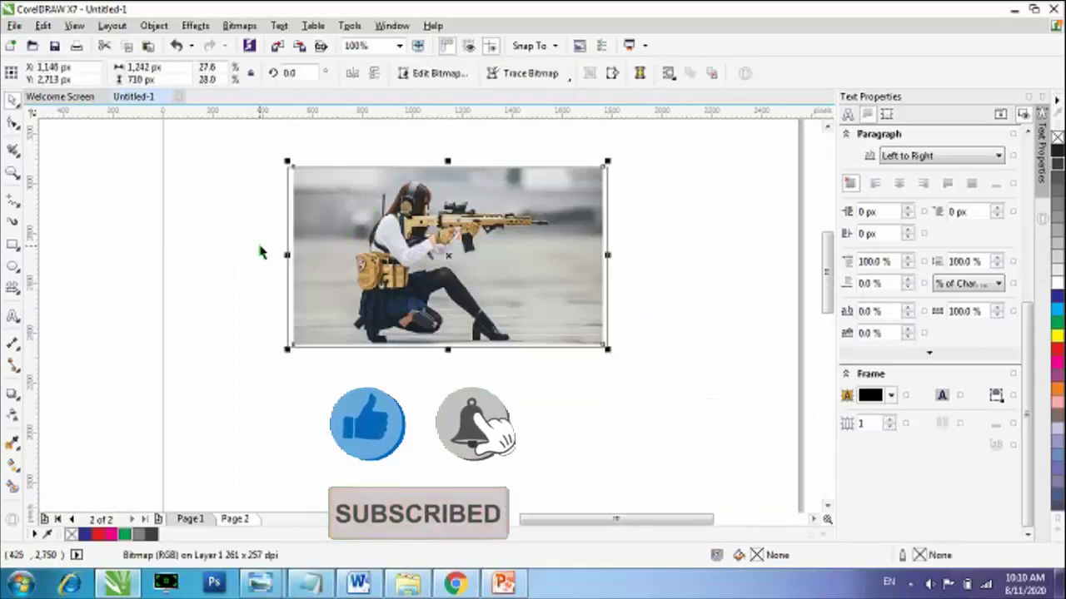
scroll(265, 252, "up", 4)
left_click_drag(521, 321, 454, 305)
left_click(300, 164)
scroll(308, 220, "down", 2)
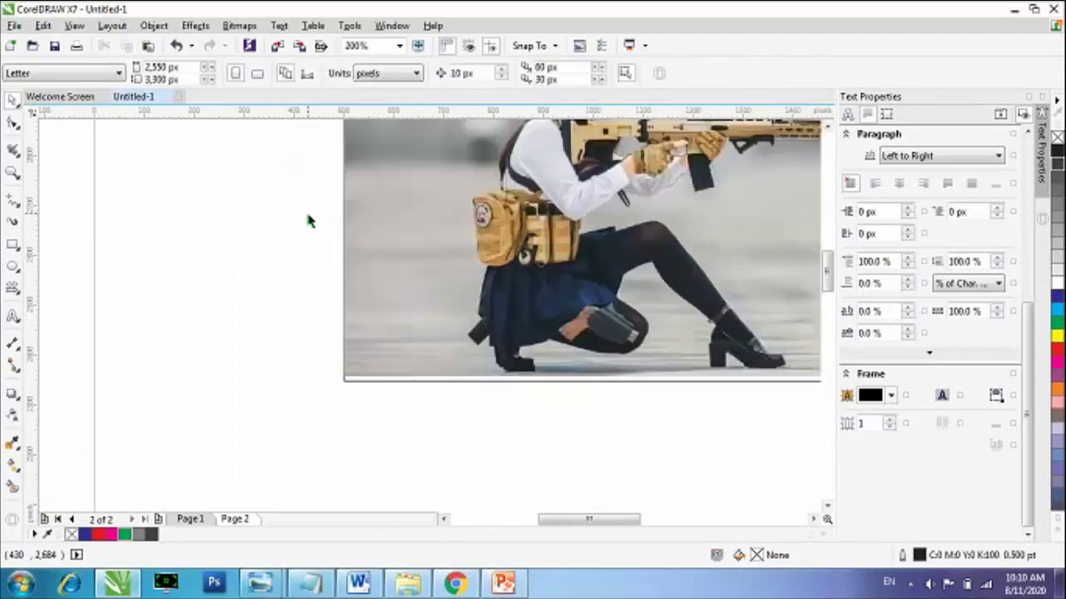
Step: Stretch the photo's lower edge down to the rectangle's outline for a height of 720 px
scroll(308, 221, "down", 1)
scroll(471, 310, "up", 2)
left_click(483, 248)
scroll(618, 322, "up", 2)
left_click_drag(641, 308, 642, 340)
scroll(642, 339, "down", 4)
scroll(629, 287, "up", 4)
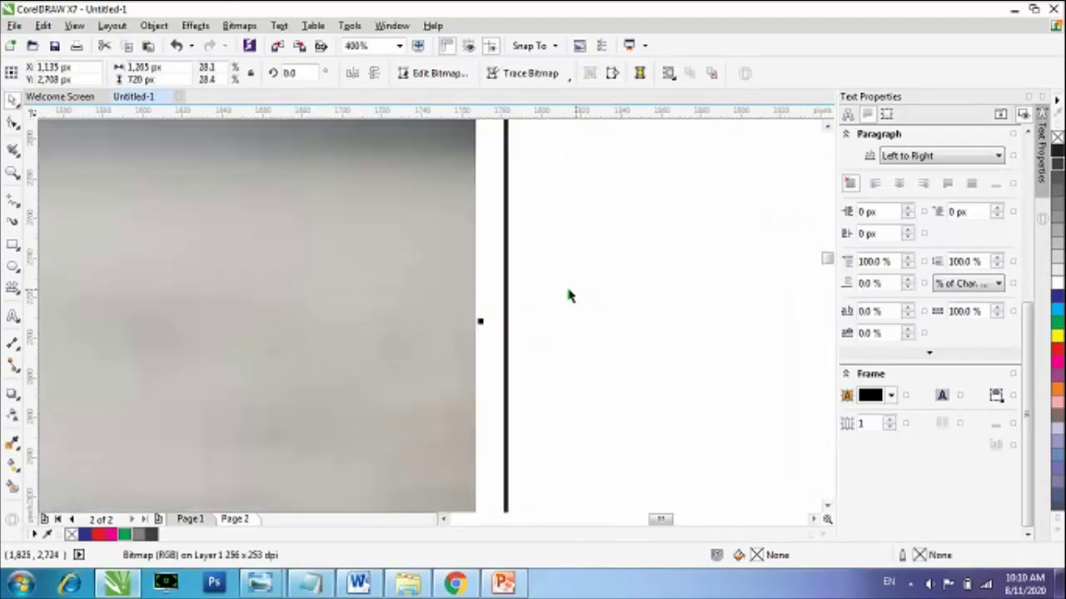
Step: Stretch the photo's right edge out to the rectangle's outline for a width of 1,280 px and deselect it
left_click_drag(460, 334, 519, 333)
scroll(597, 281, "down", 3)
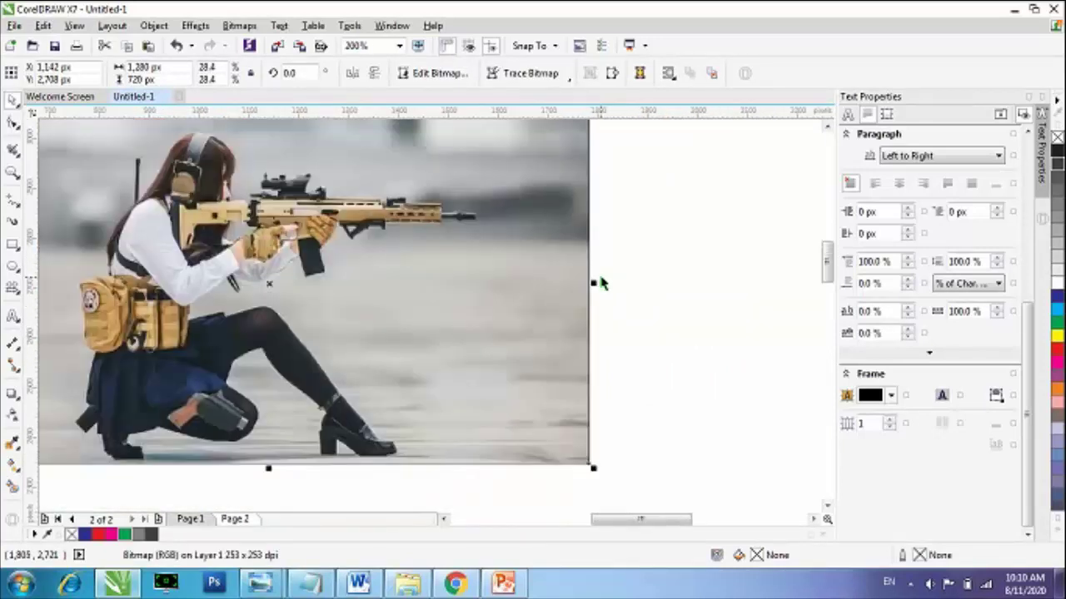
left_click(654, 283)
scroll(653, 284, "down", 1)
scroll(407, 254, "up", 1)
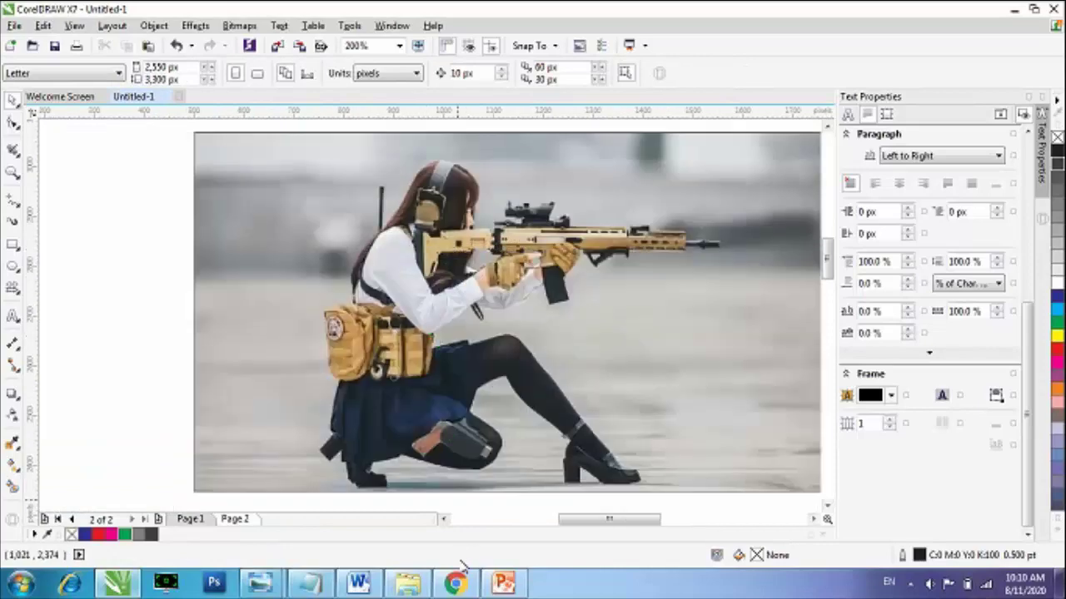
Step: Switch to Chrome, open the black kindpng PUBG logo from the image results, and save it as a PNG in the Pak new map folder
left_click(455, 583)
scroll(316, 304, "down", 2)
left_click(146, 508)
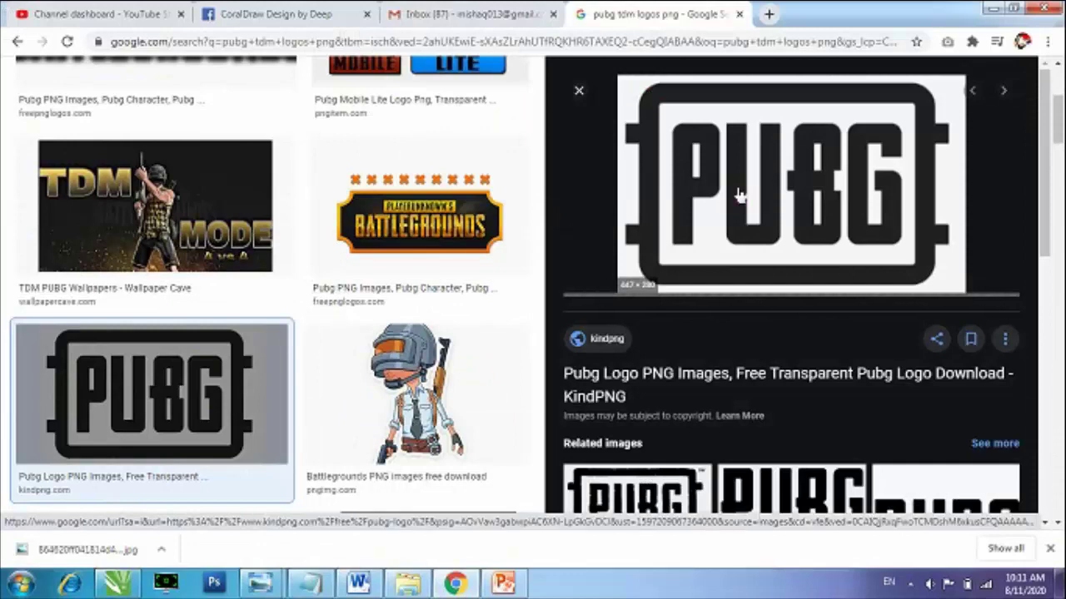
right_click(738, 194)
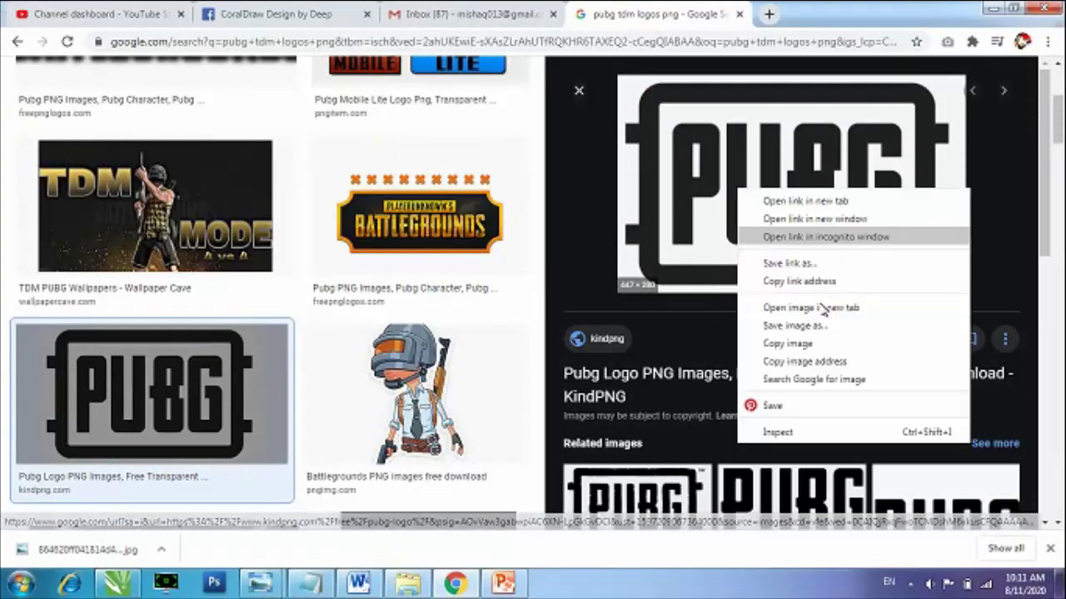
left_click(787, 325)
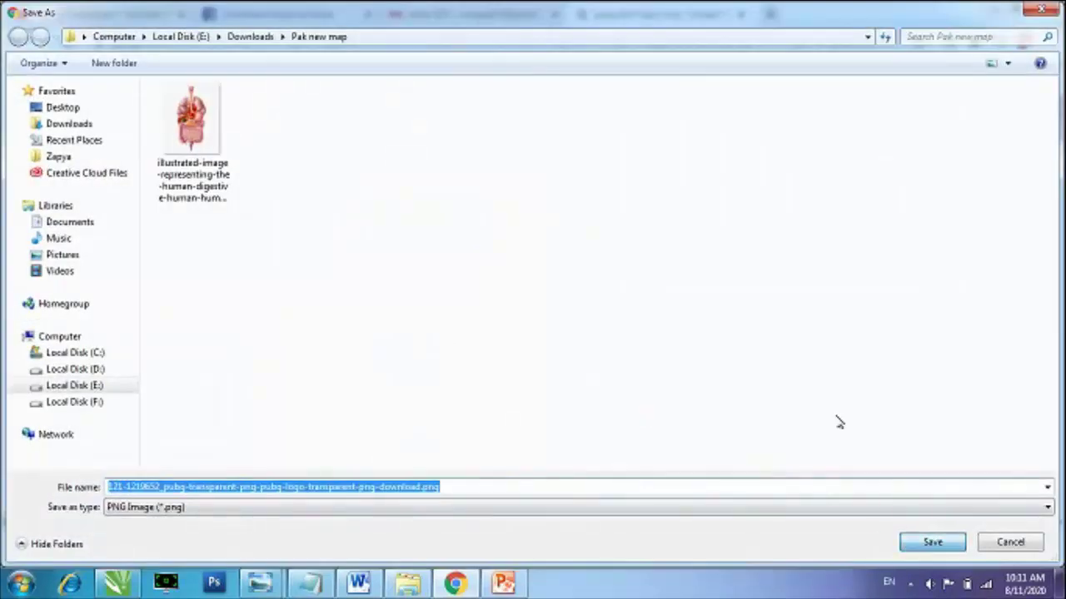
key("Return")
Step: Copy the PUBG logo image and paste it onto the page in CorelDRAW
right_click(813, 193)
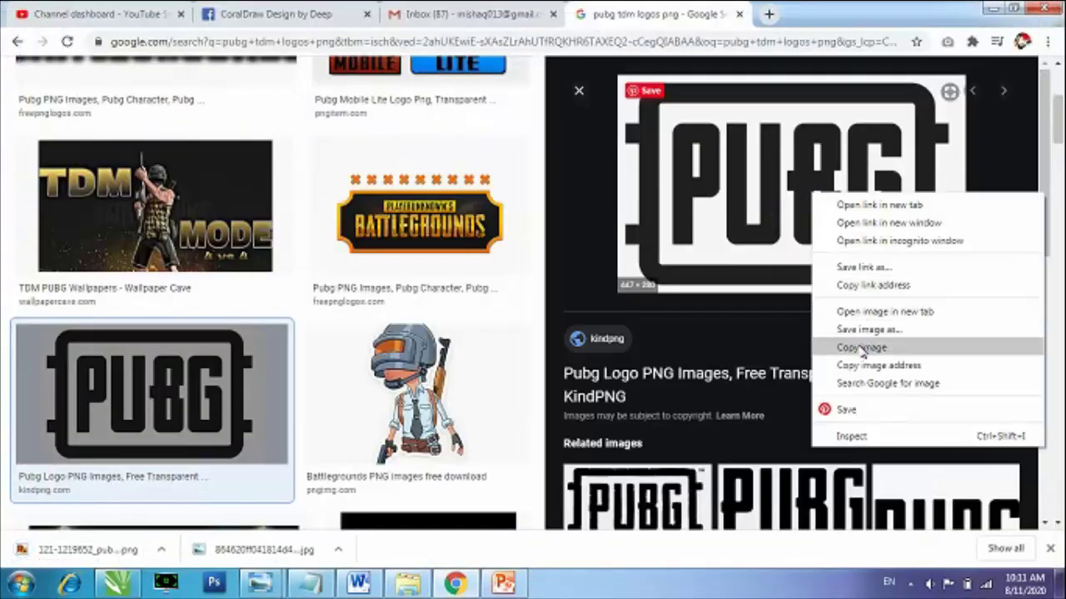
left_click(479, 554)
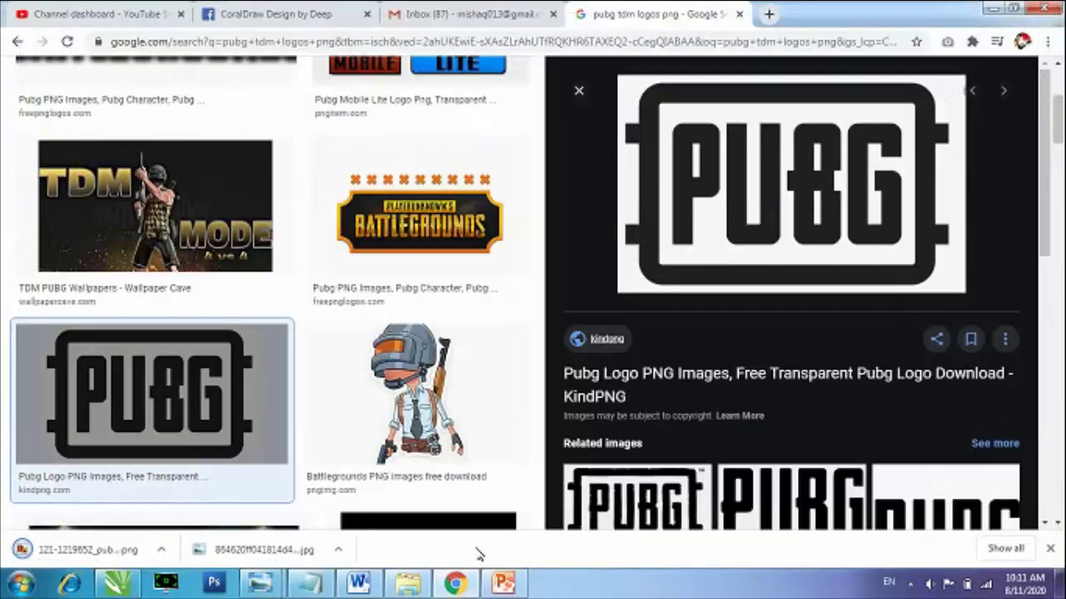
left_click(116, 583)
right_click(129, 220)
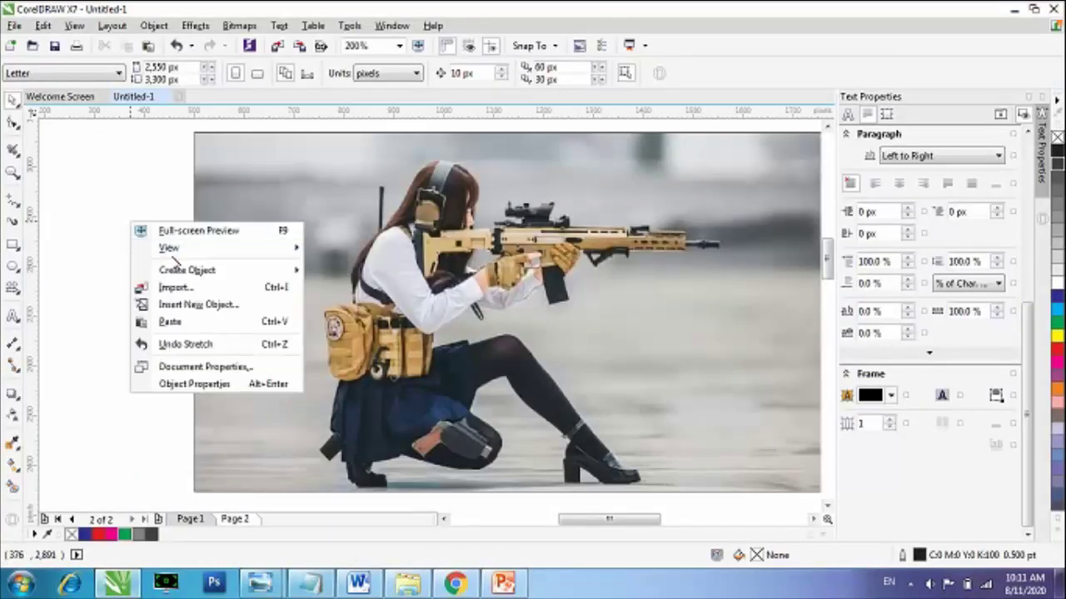
left_click(167, 324)
scroll(346, 261, "down", 4)
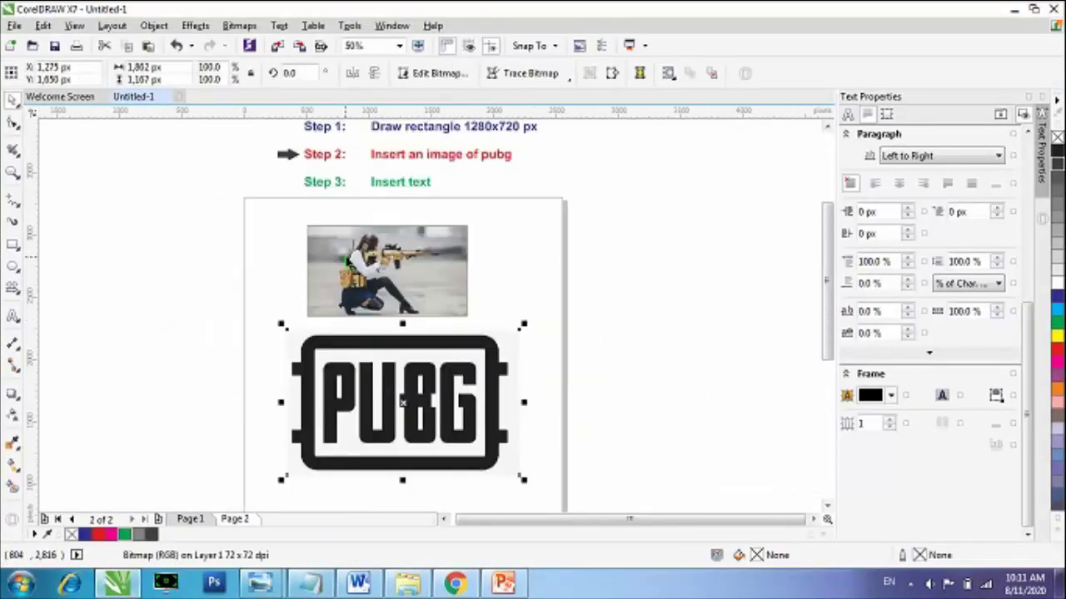
Step: Move the PUBG logo over the photo's left part and scale it down to about 289 × 181 px
left_click_drag(442, 395, 352, 278)
scroll(353, 278, "up", 2)
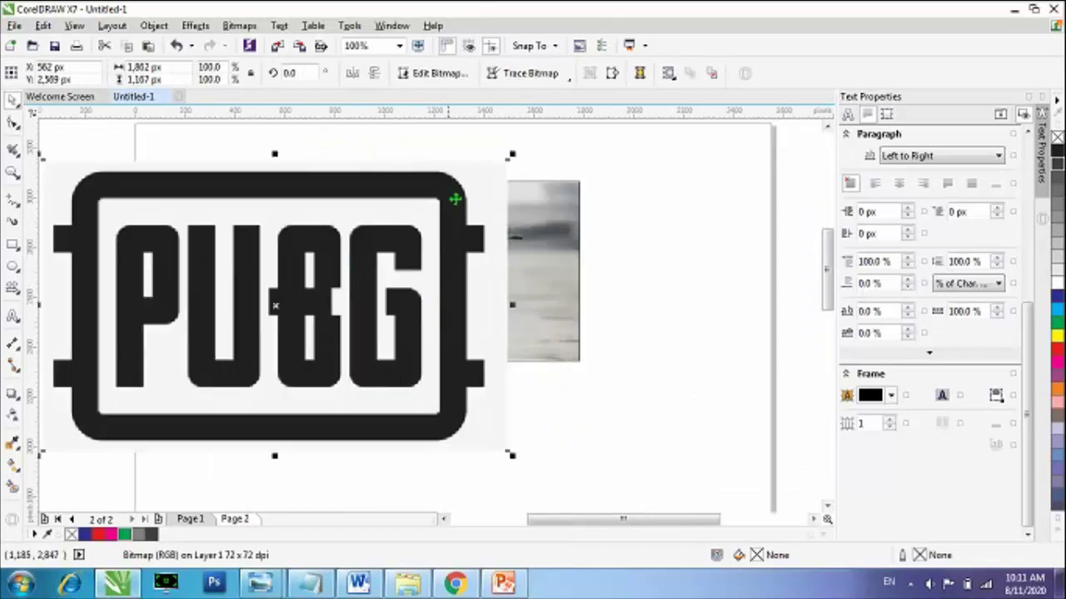
left_click_drag(511, 155, 317, 255)
scroll(265, 283, "up", 1)
scroll(303, 333, "down", 1)
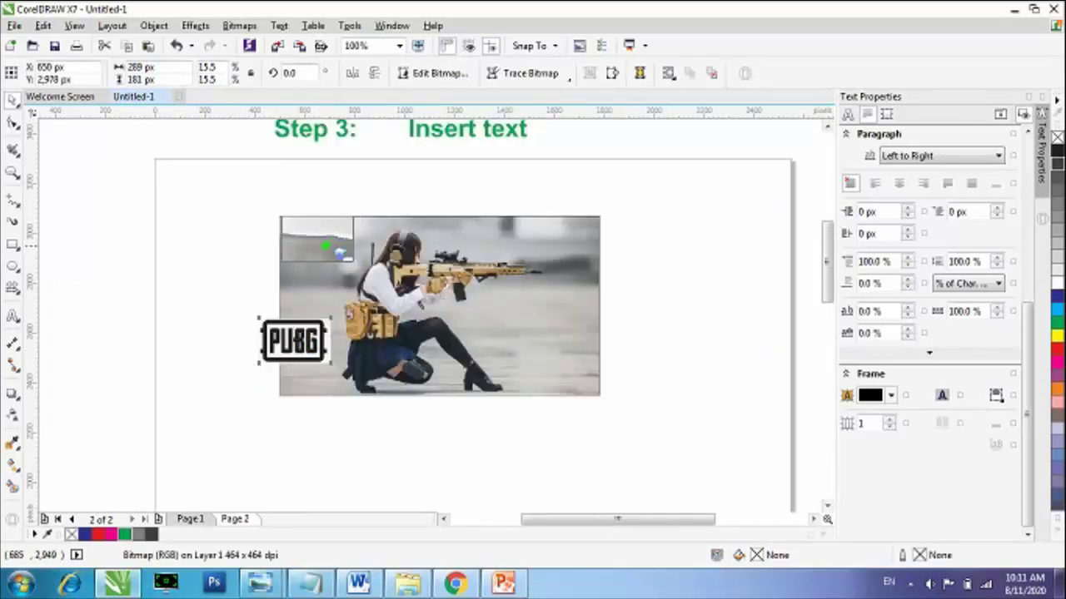
Step: Scale the PUBG logo down to about 269 × 168 px and place it in the photo's upper-left corner
left_click_drag(333, 248, 331, 247)
scroll(338, 208, "up", 2)
left_click_drag(411, 252, 388, 261)
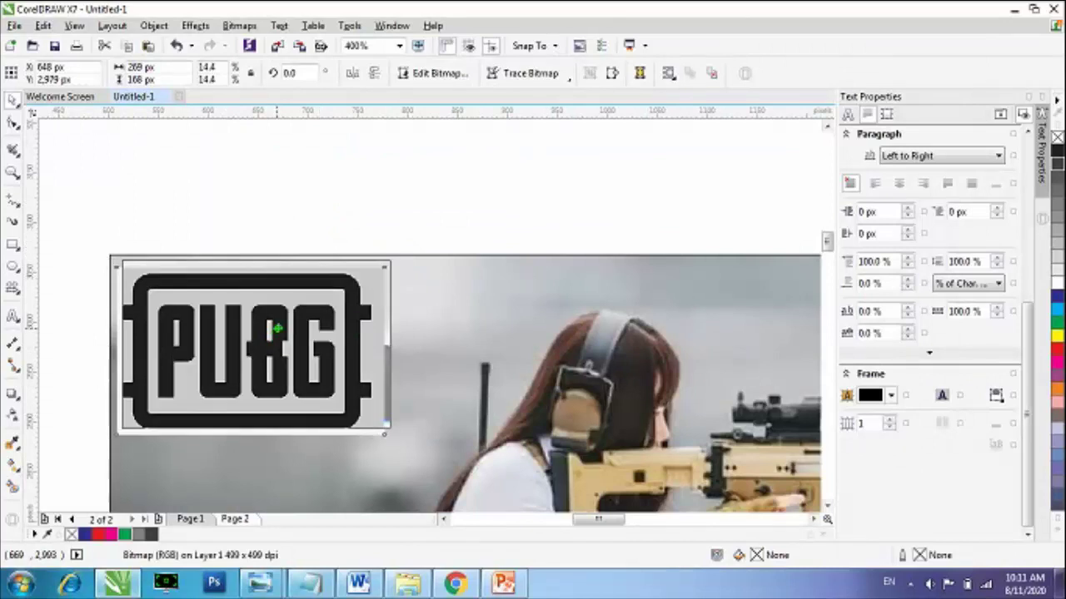
left_click(278, 209)
scroll(278, 209, "down", 2)
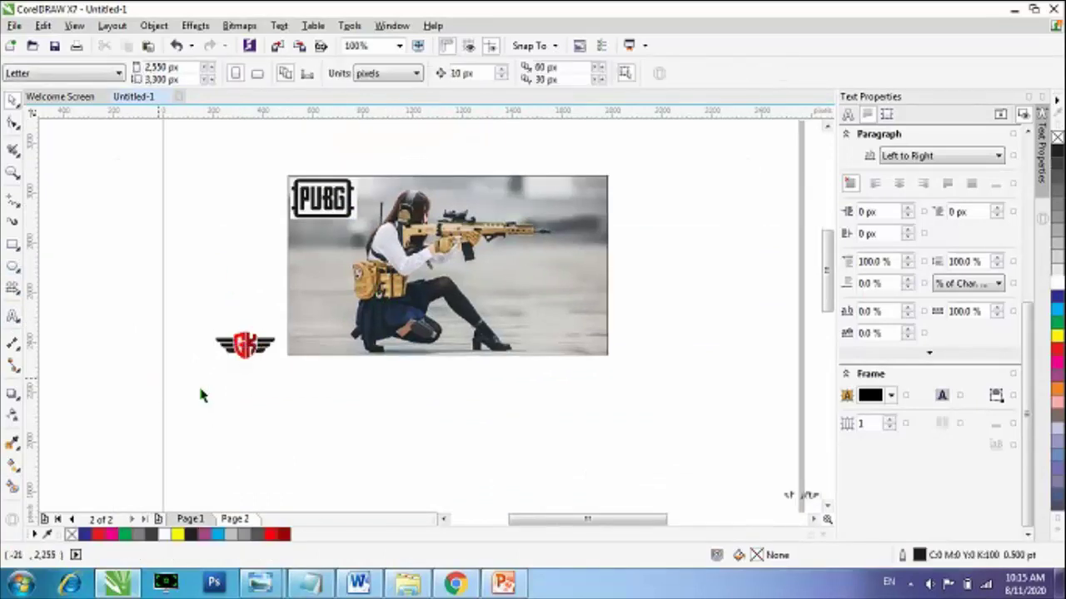
Step: Move the red and black GK wings logo onto the photo, directly below the PUBG logo, and deselect it
left_click_drag(236, 371, 398, 177)
scroll(247, 288, "up", 1)
left_click(255, 238)
scroll(152, 354, "down", 2)
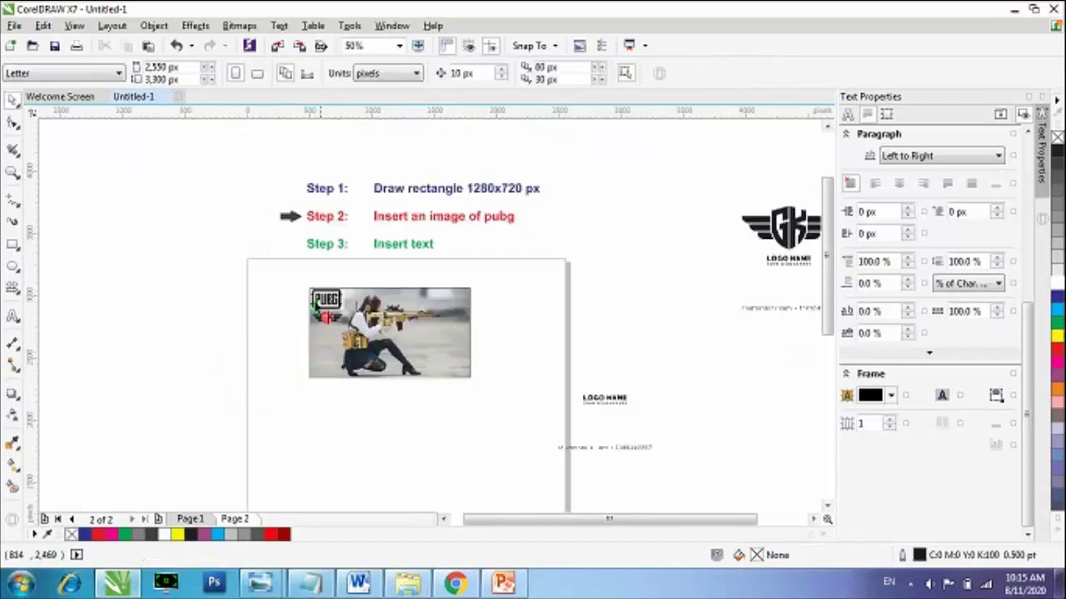
Step: Move the black arrow marker from the Step 2 line to the Step 3 line
scroll(292, 221, "up", 2)
mouse_move(260, 302)
left_mouse_down()
mouse_move(345, 342)
mouse_move(312, 323)
left_mouse_up()
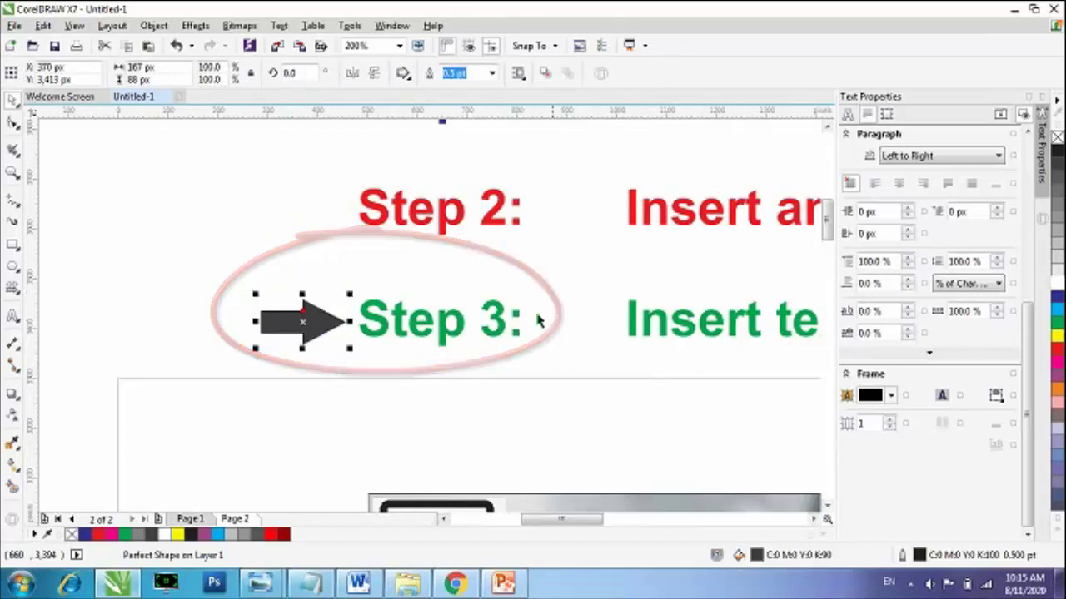
scroll(511, 305, "down", 1)
scroll(592, 293, "down", 3)
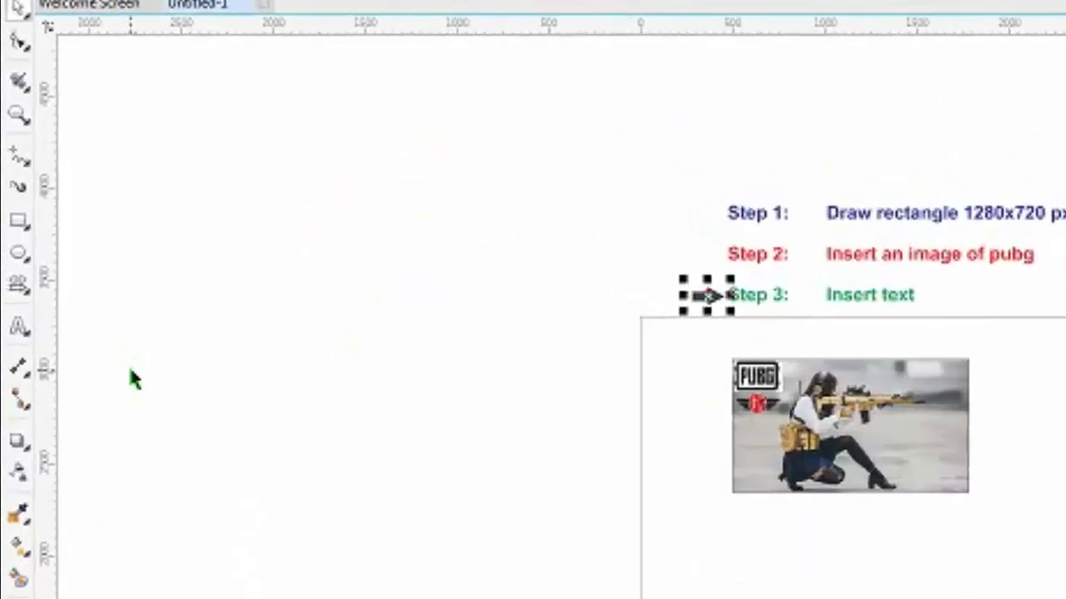
Step: Add artistic text reading "16", "KILLS" and "TDM" on three lines below the photo
left_click(13, 317)
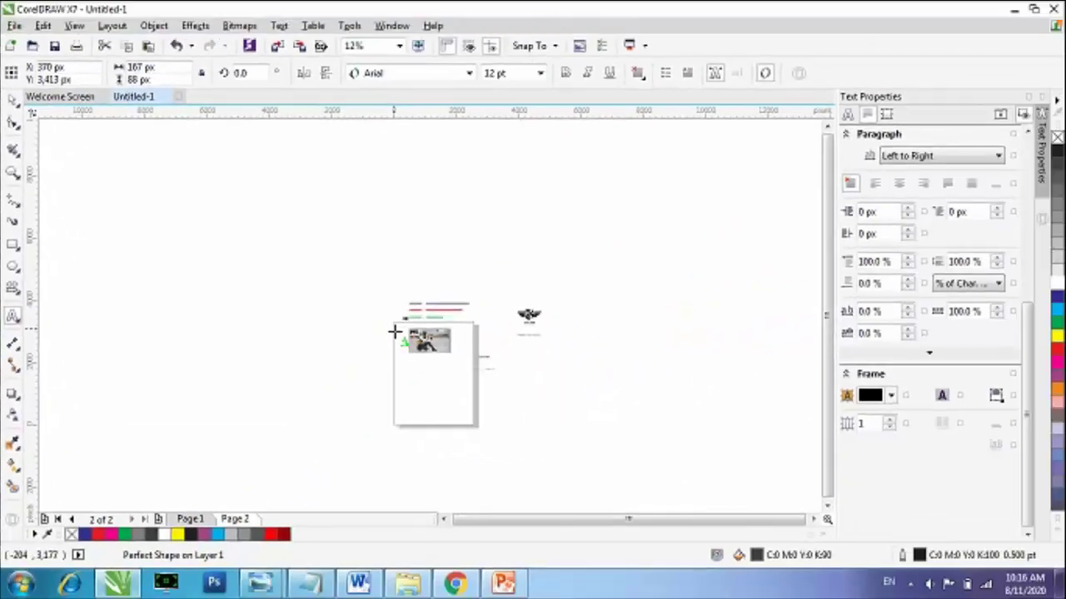
scroll(1015, 399, "up", 3)
scroll(408, 362, "up", 1)
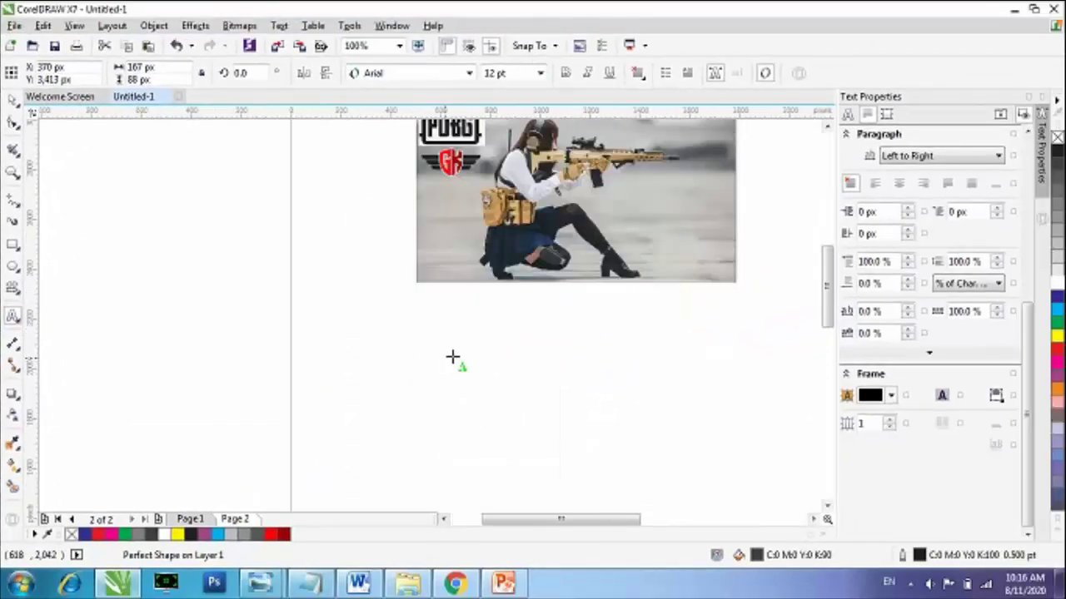
left_click(457, 330)
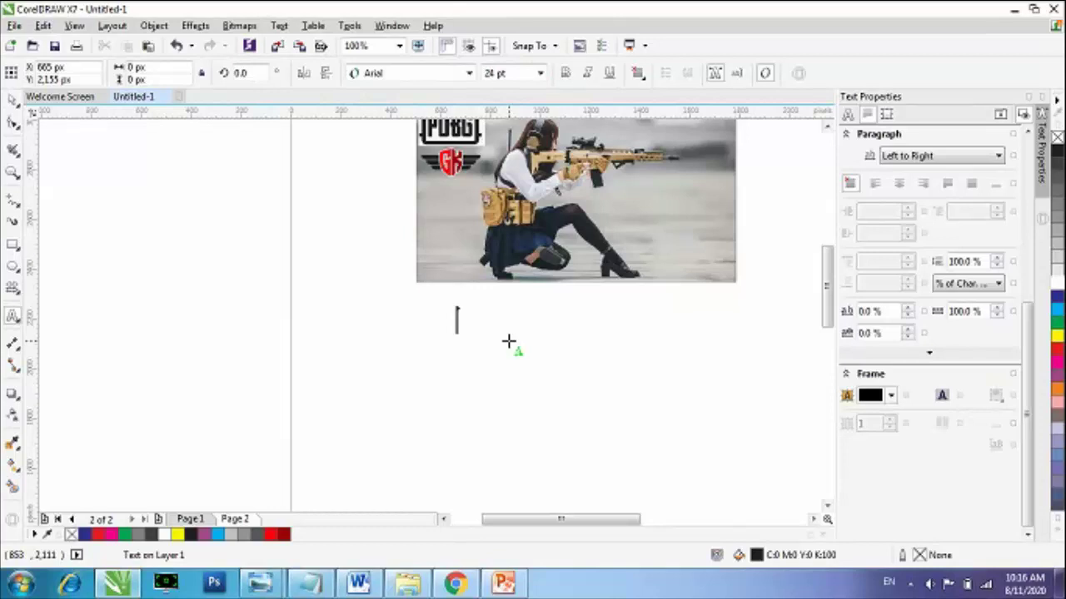
type("16")
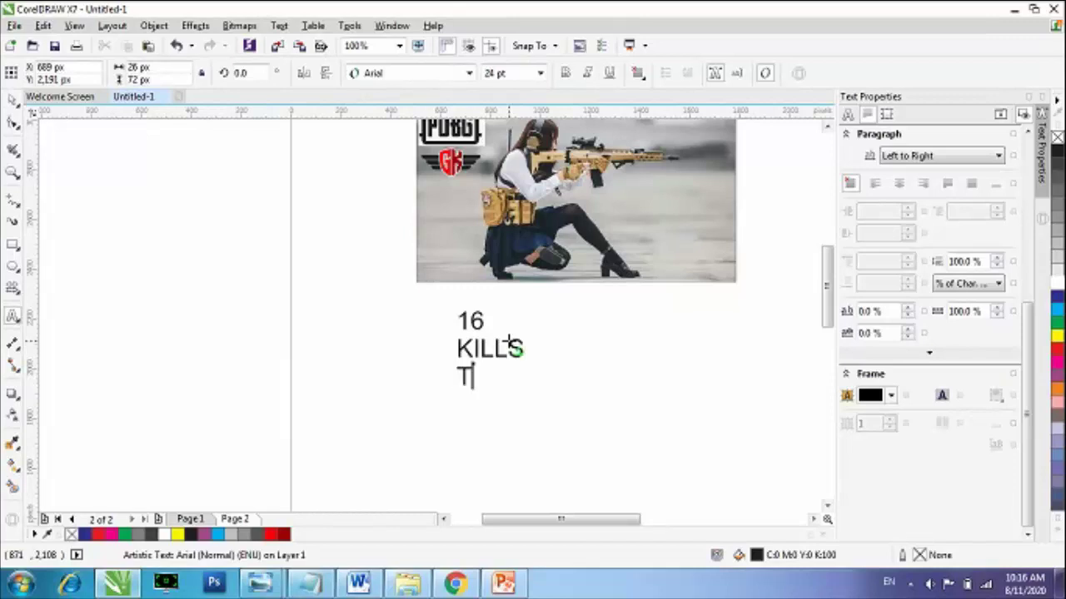
left_click(12, 100)
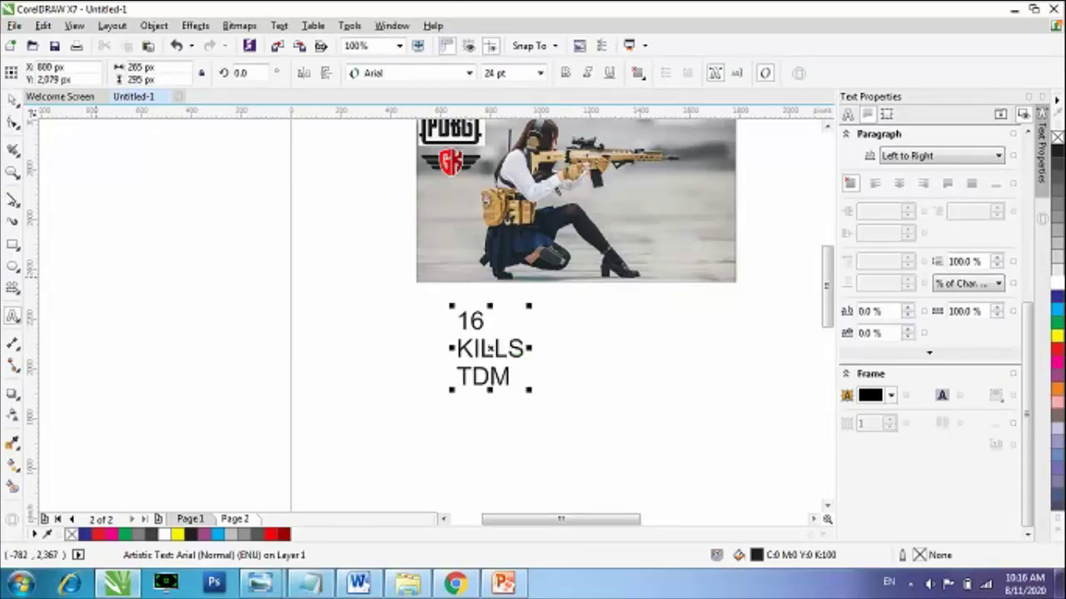
Step: Make the three-line 16 KILLS TDM text bold and change its font to Impact
left_click(565, 73)
scroll(228, 250, "down", 1)
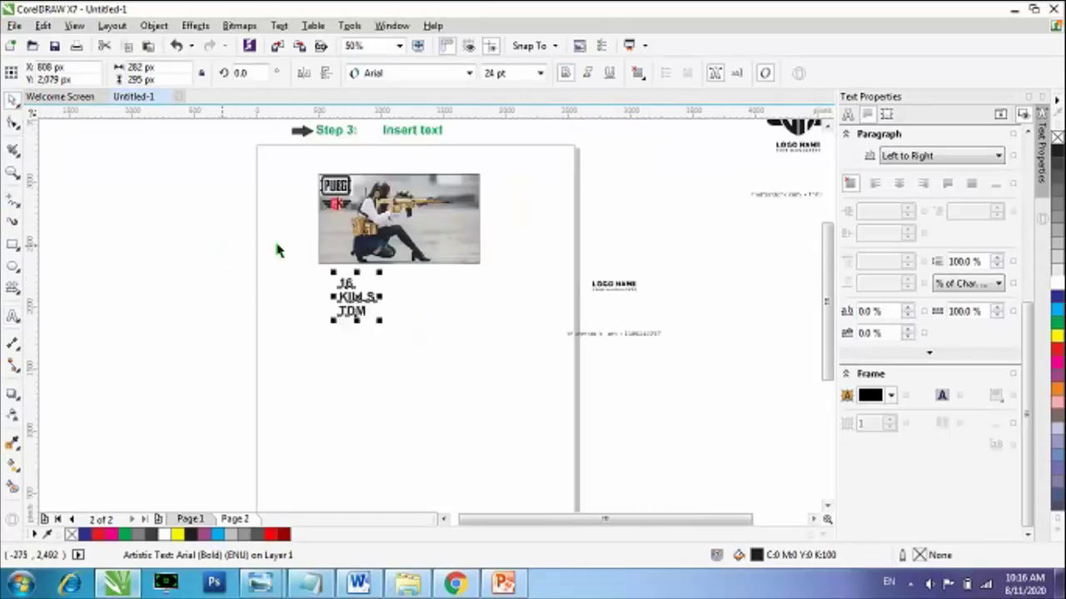
scroll(418, 287, "up", 1)
scroll(350, 275, "up", 1)
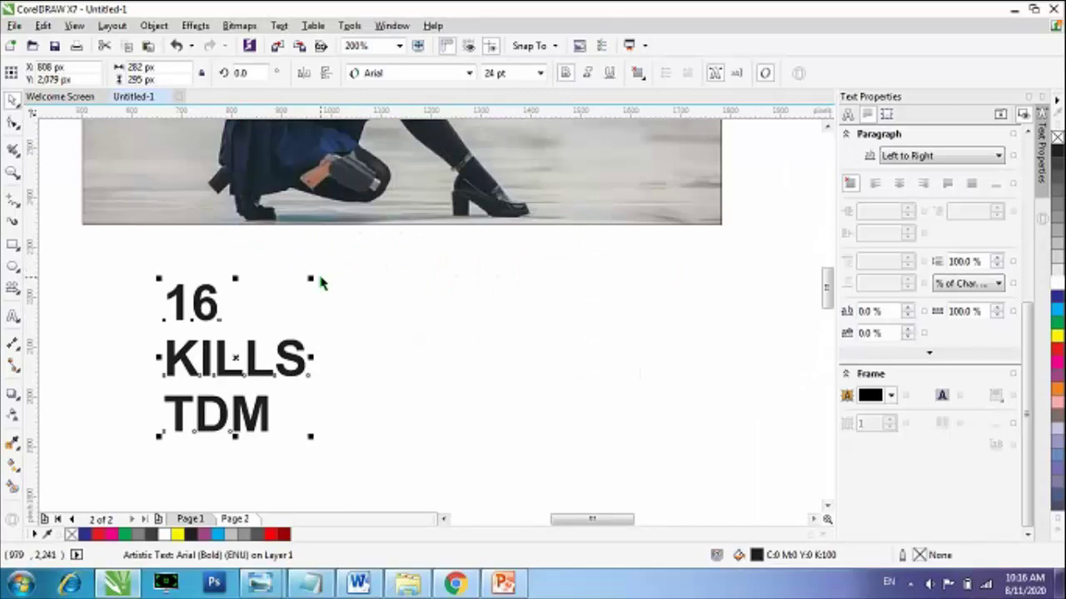
left_click(438, 74)
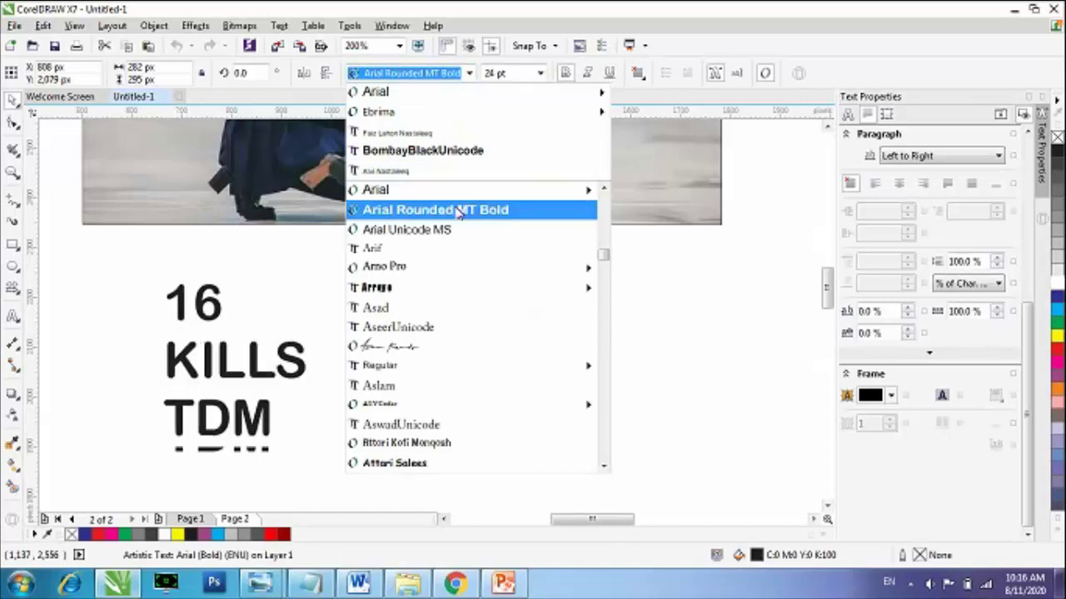
type("Im")
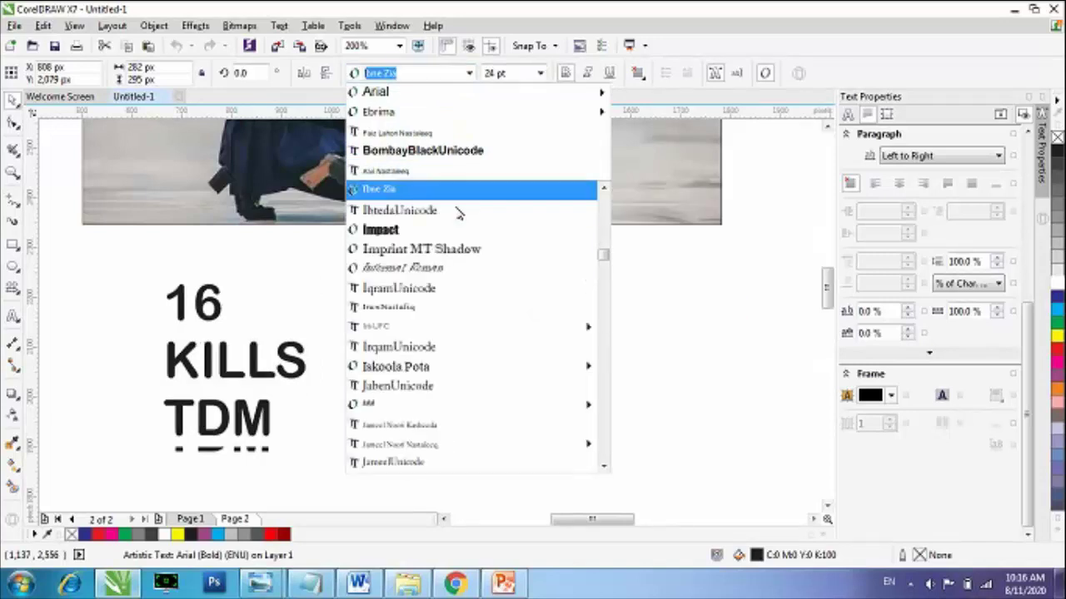
type("pact")
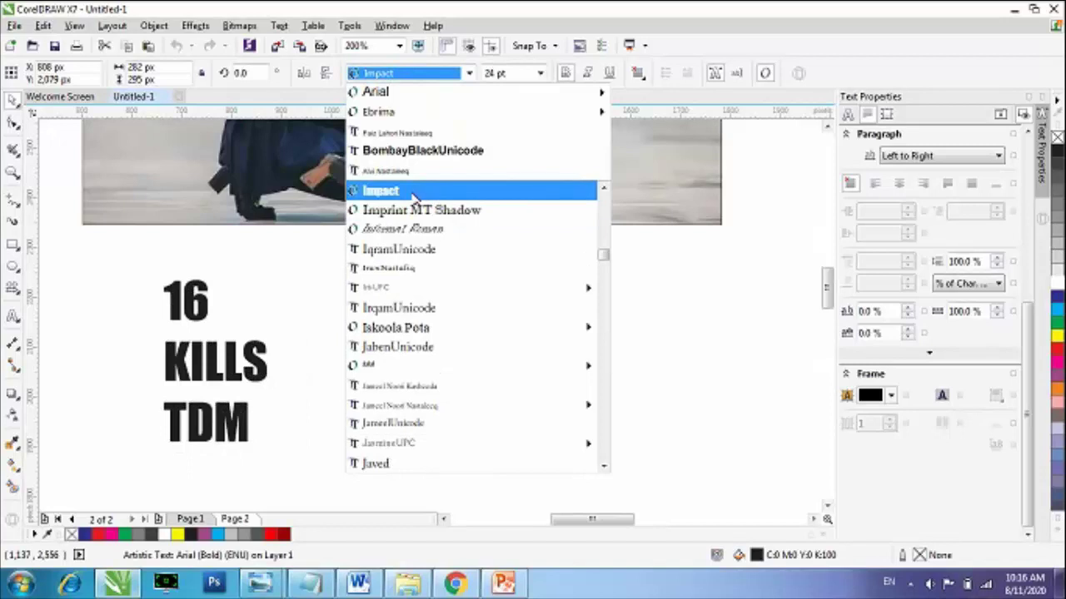
left_click(420, 193)
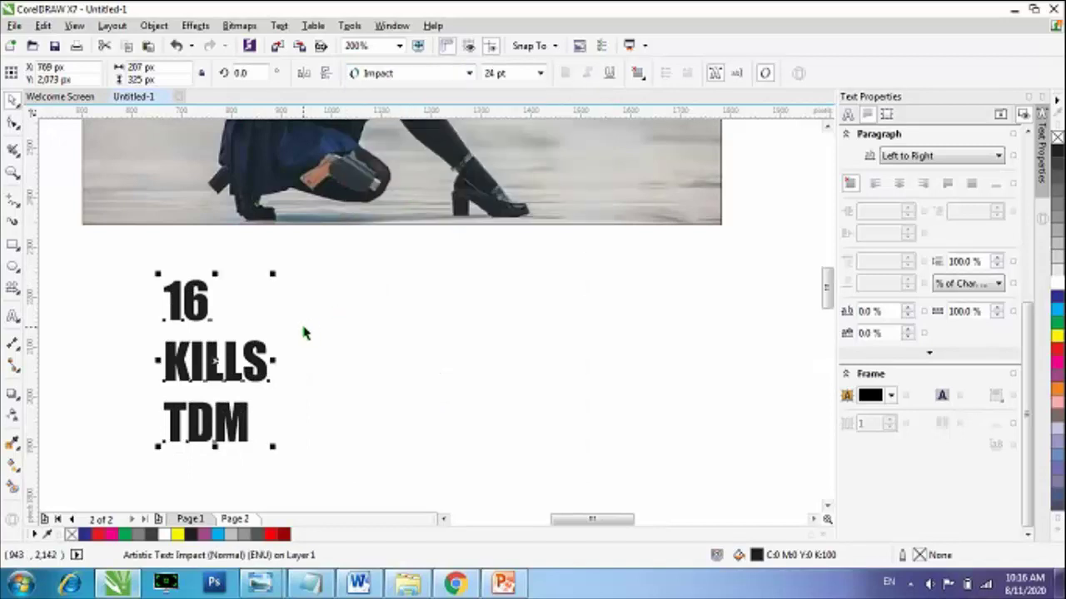
Step: Browse the available fonts and apply Firestarter to the 16 KILLS TDM text
left_click(431, 75)
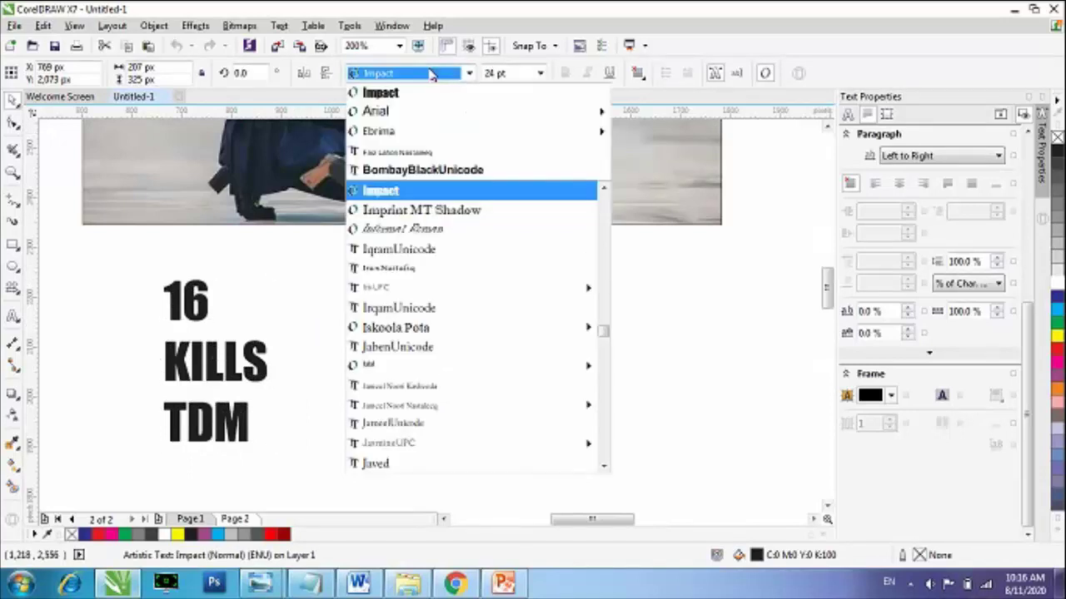
type("co")
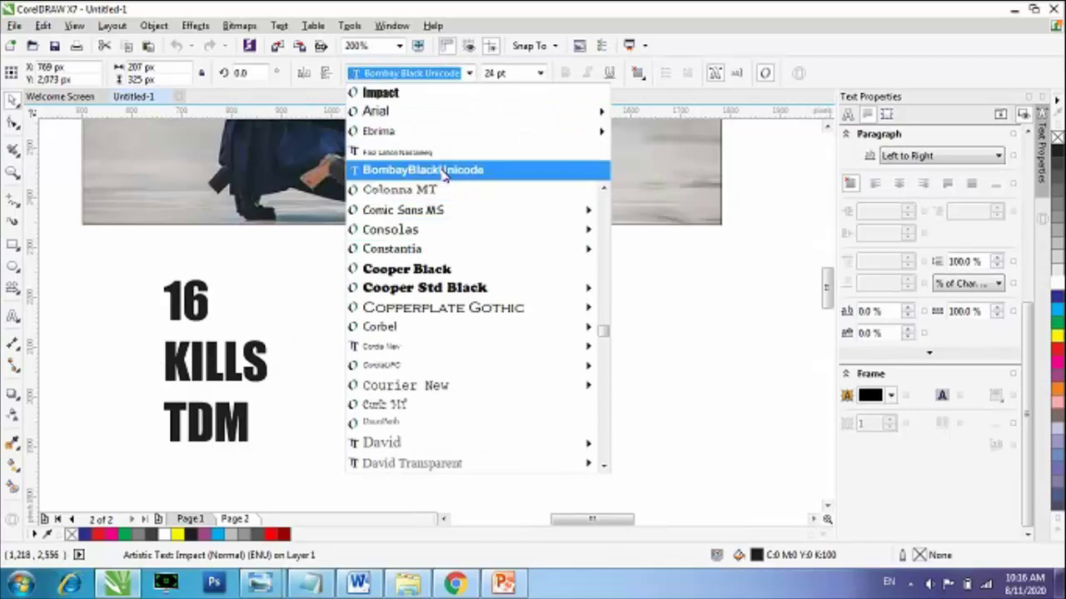
type("co")
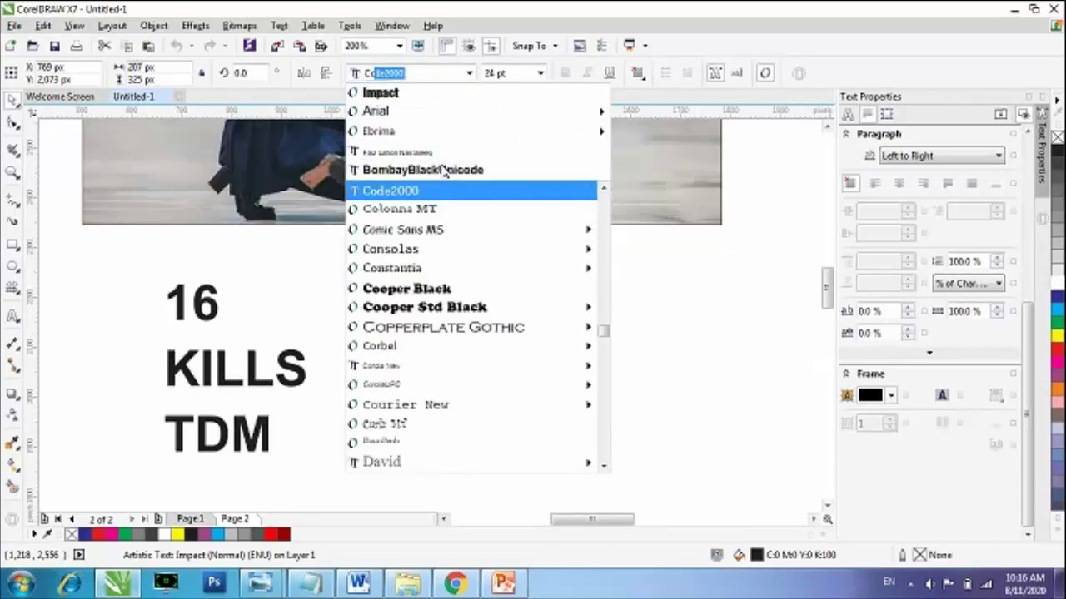
key("BackSpace")
key("BackSpace")
type("l")
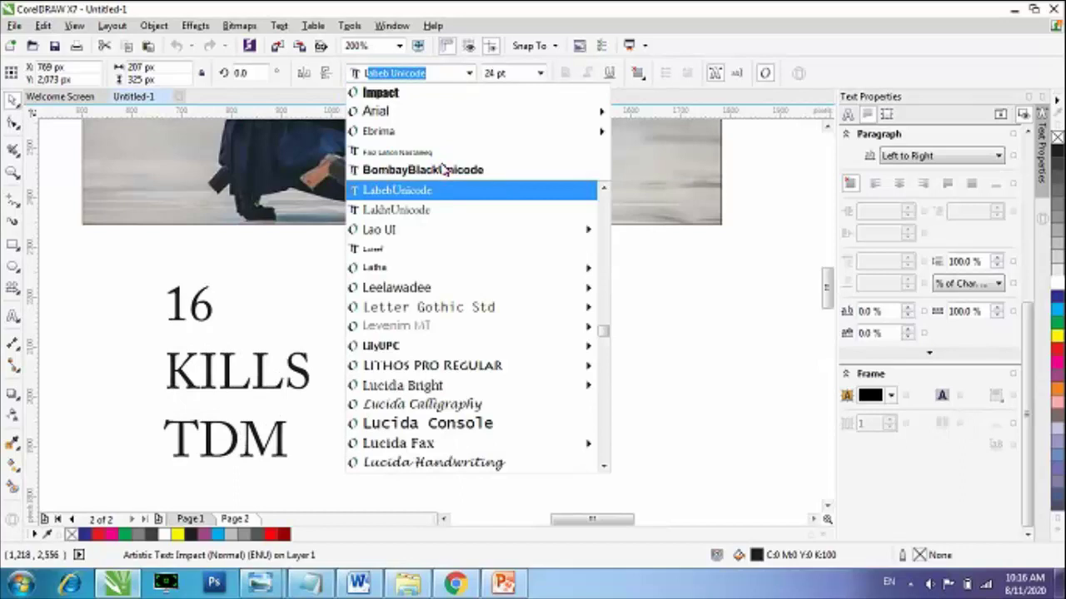
type("o")
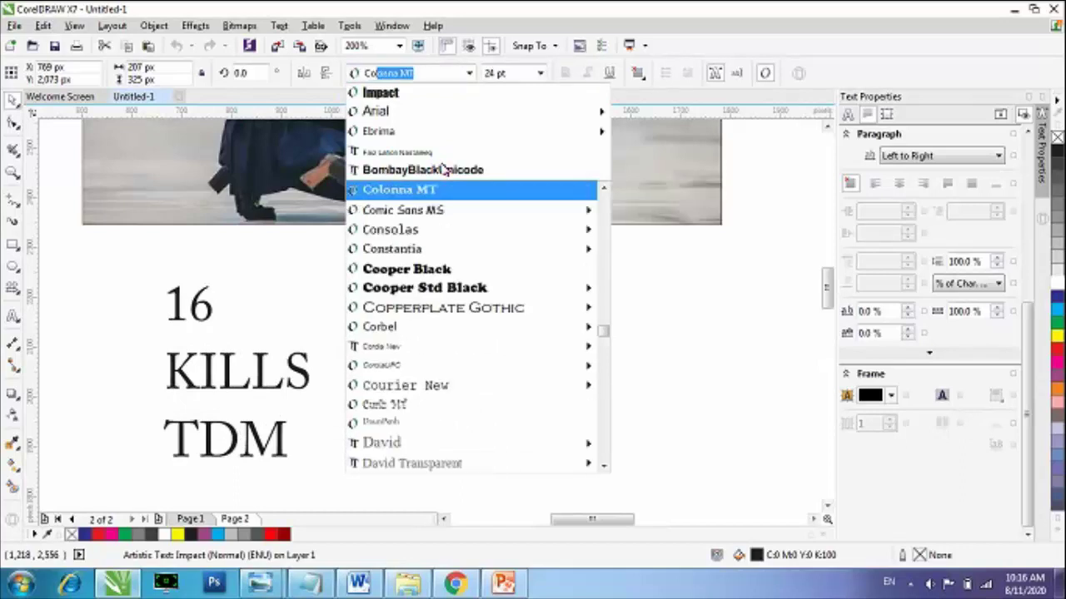
key("BackSpace")
type("u")
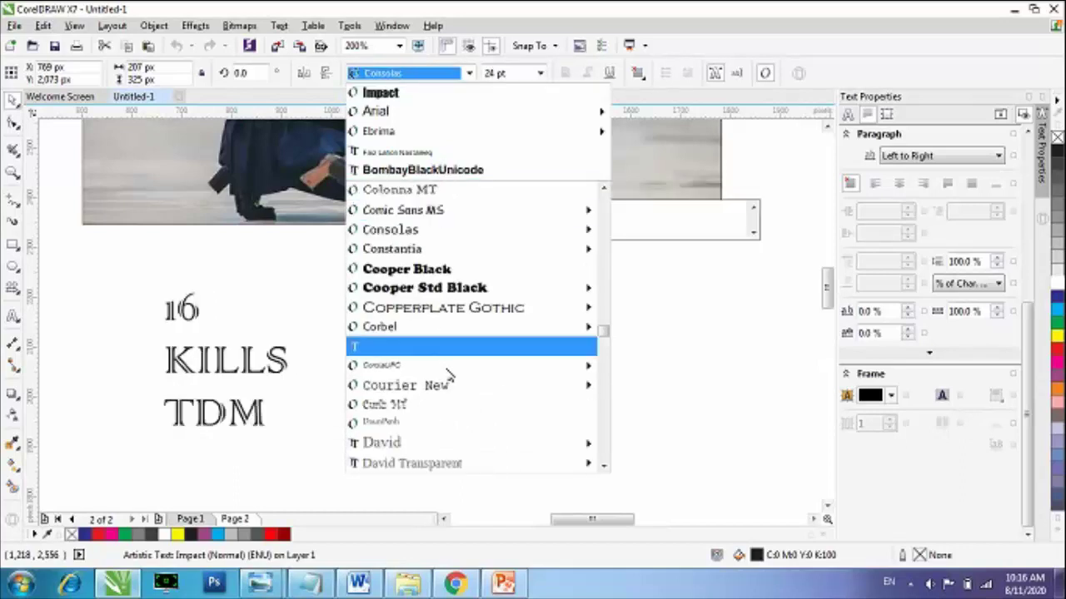
key("Down")
key("Down")
key("Down")
key("Down")
key("Down")
key("Down")
key("Down")
key("Down")
key("Down")
key("Down")
key("Down")
key("Down")
key("Down")
key("Down")
key("Down")
key("Down")
key("Down")
key("Down")
key("Down")
key("Down")
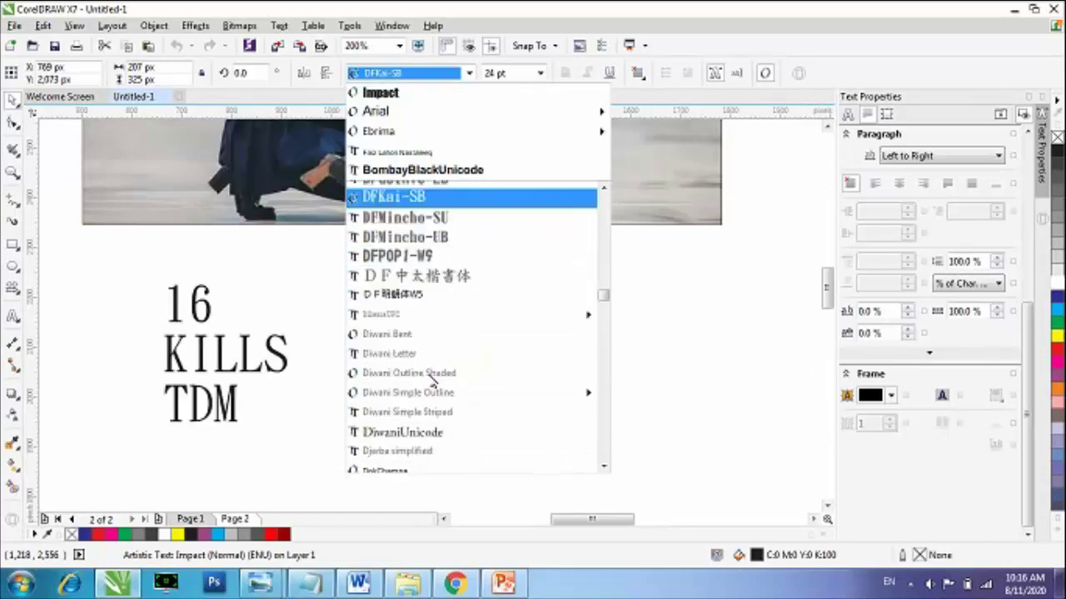
key("Down")
key("Down")
key("Down")
key("Down")
key("Down")
key("Down")
key("Down")
key("Down")
key("Down")
key("Down")
key("Down")
key("Down")
key("Down")
key("Down")
key("Down")
key("Down")
key("Down")
key("Down")
key("Down")
key("Down")
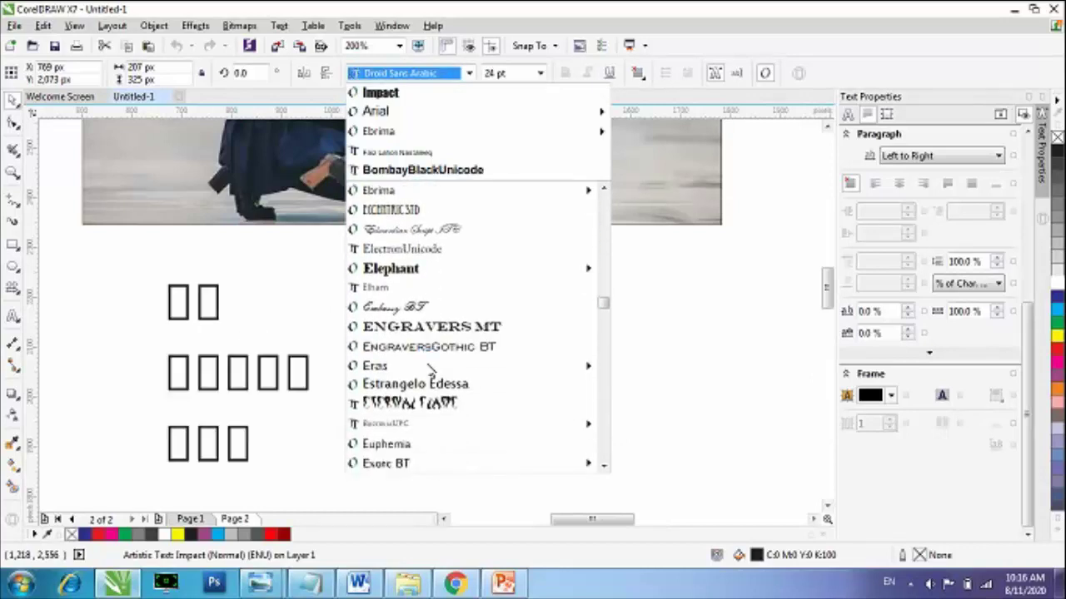
key("Down")
key("Down")
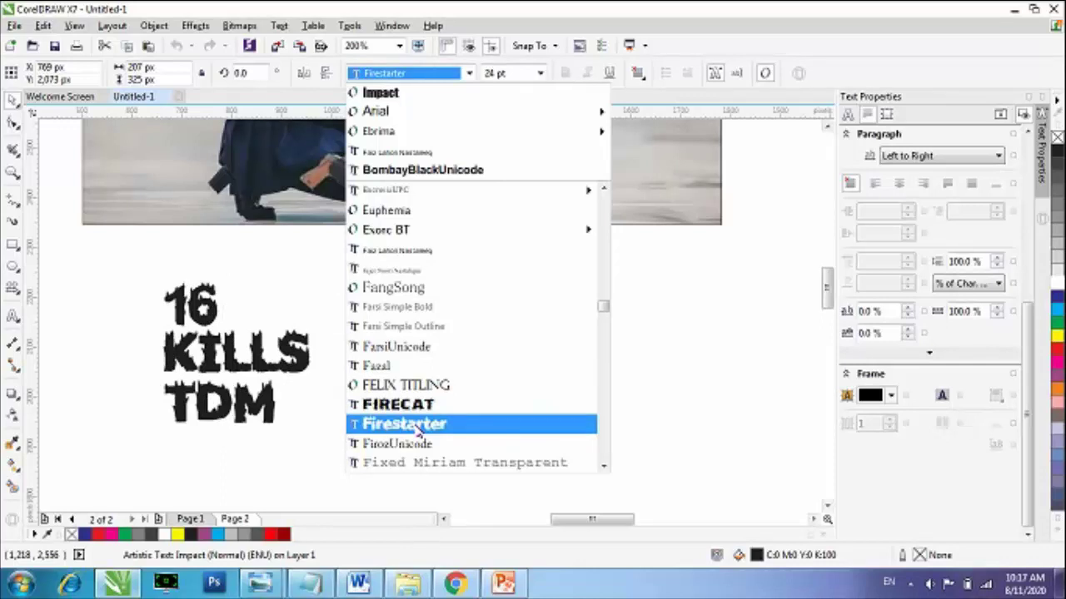
left_click(417, 426)
Step: Move the 16 KILLS TDM text onto the photo's lower-right part, below the rifle barrel
scroll(300, 360, "down", 1)
left_click_drag(299, 359, 463, 232)
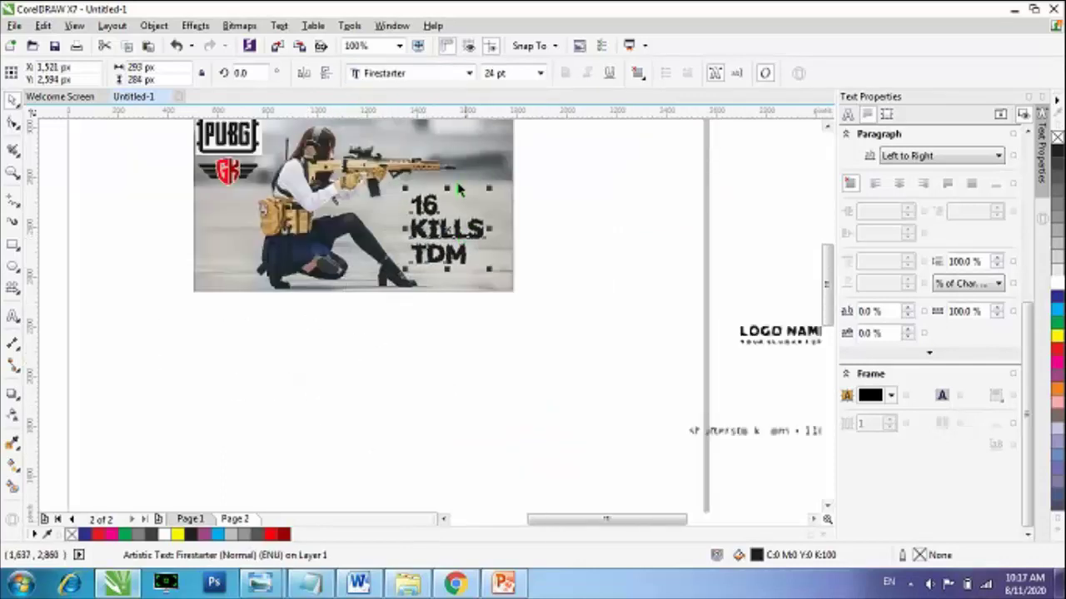
scroll(461, 187, "up", 1)
left_click(619, 237)
Step: Break the text apart into separate lines and enlarge the "16" to about 342 × 283 px
left_click(414, 236)
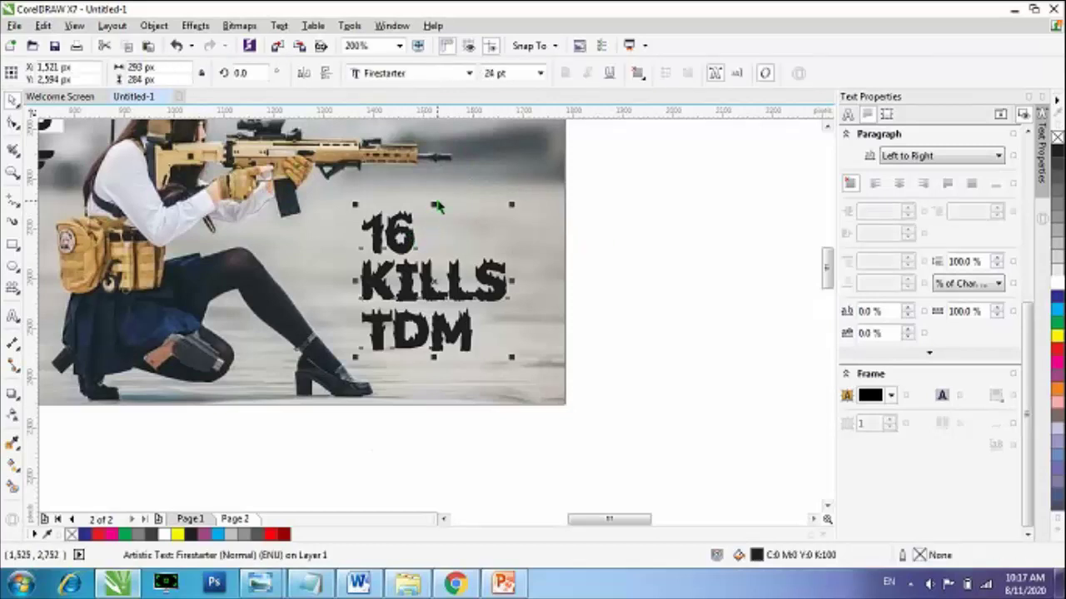
key("ctrl+k")
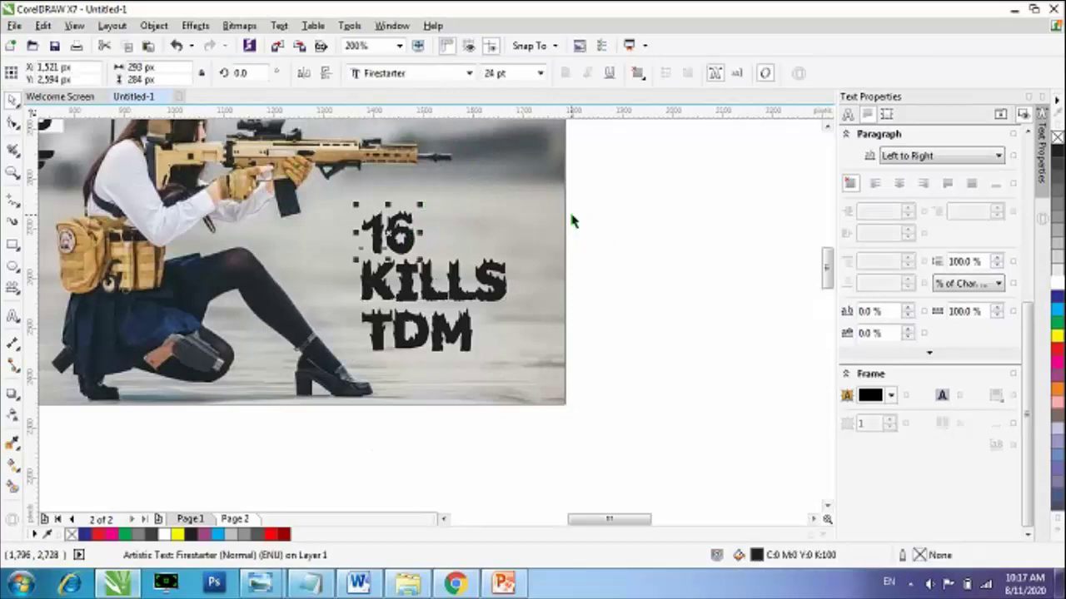
left_click_drag(420, 204, 504, 171)
scroll(516, 271, "down", 1)
scroll(516, 271, "up", 1)
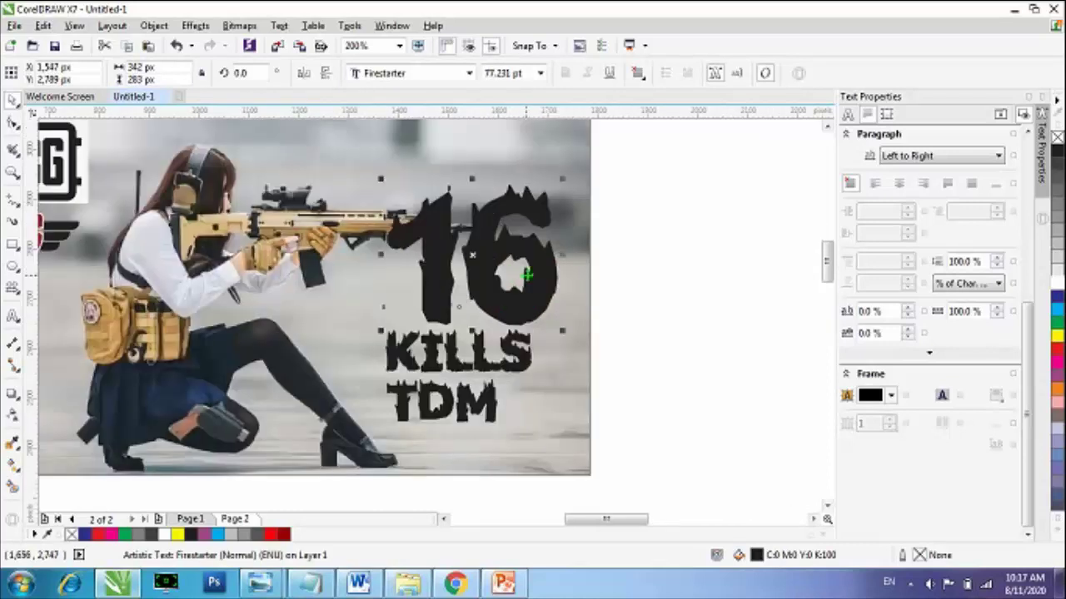
Step: Move KILLS and TDM together down and to the right, and shift the "16" slightly down toward them
left_click_drag(649, 298, 366, 421)
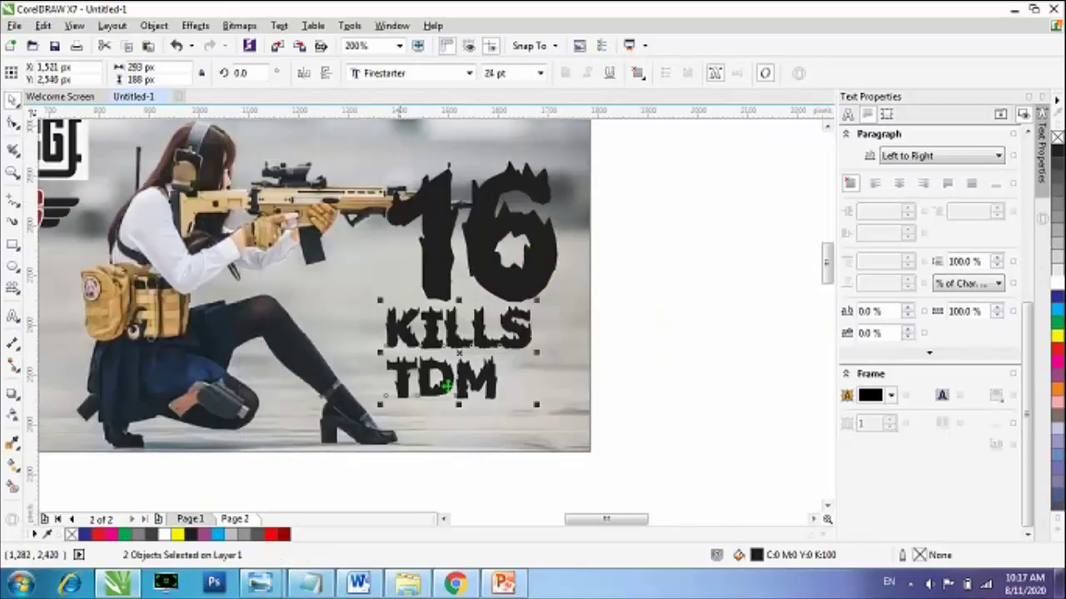
left_click_drag(462, 360, 488, 383)
left_click(674, 315)
left_click(519, 300)
left_click_drag(519, 299, 518, 314)
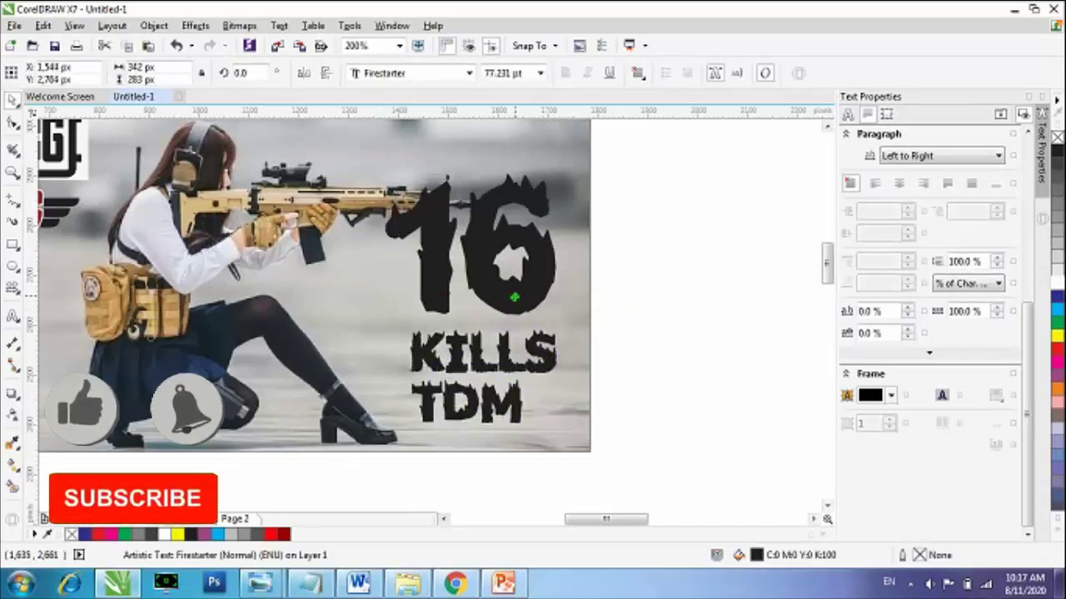
Step: Change the font of the "16" to Impact, place it directly above KILLS, and deselect it
left_click(469, 72)
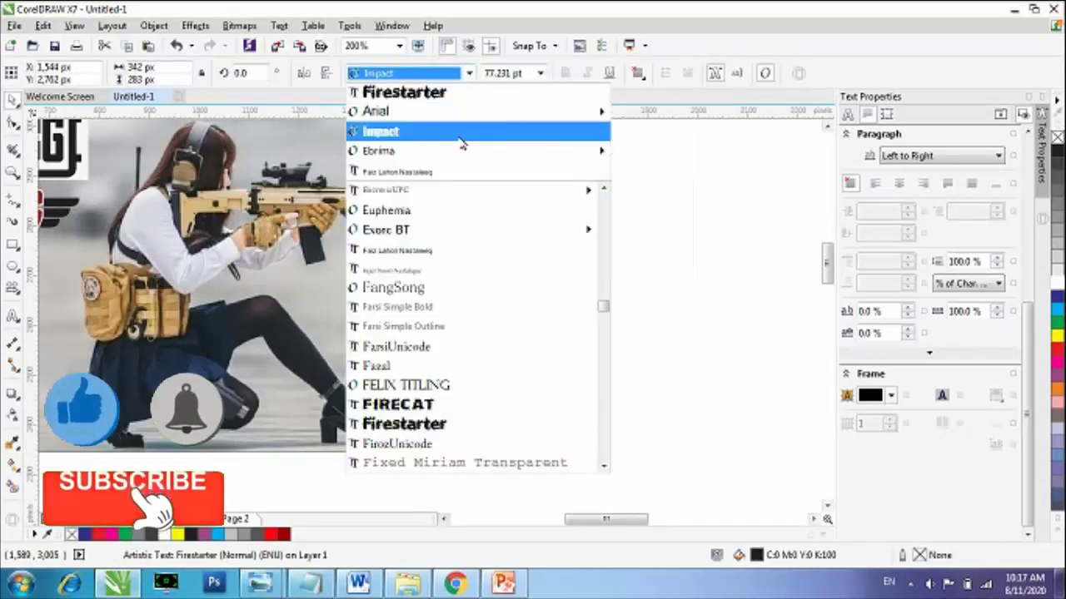
left_click(391, 138)
left_click_drag(511, 255, 536, 282)
scroll(673, 326, "down", 1)
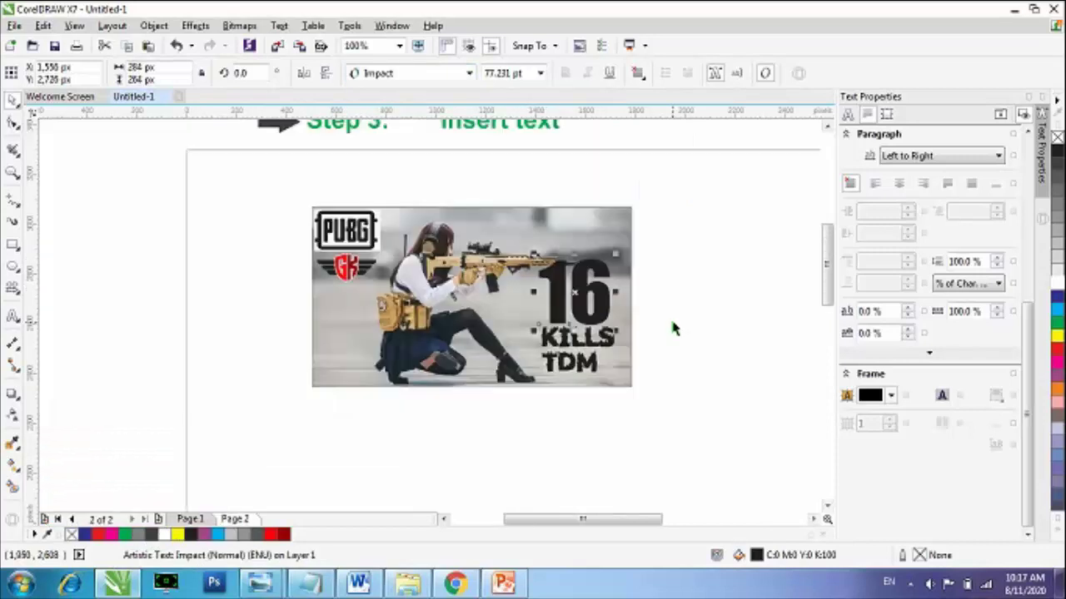
scroll(573, 294, "up", 1)
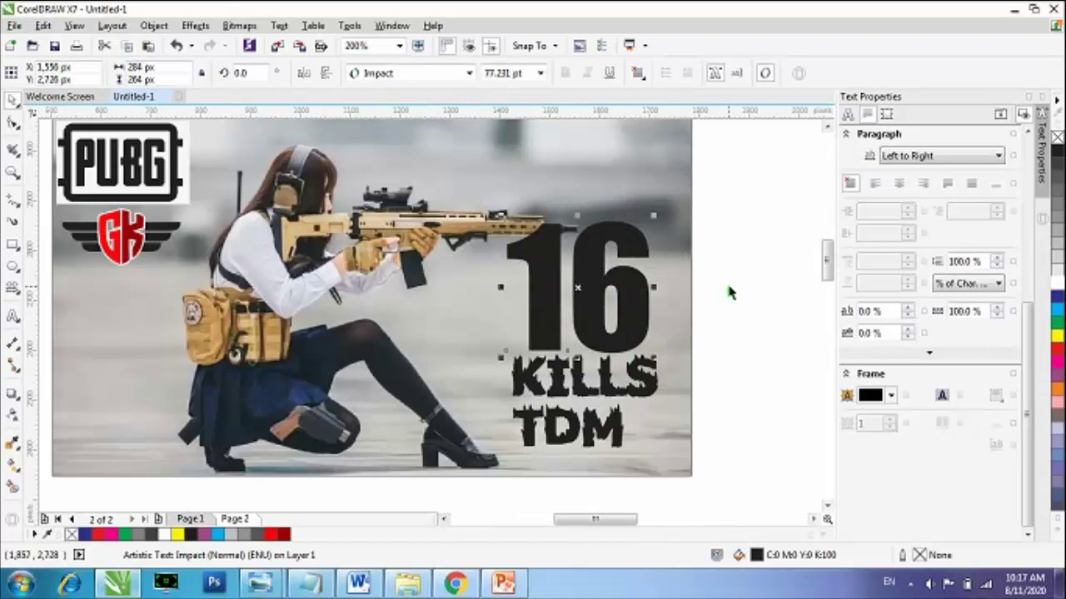
left_click(750, 283)
scroll(662, 333, "down", 1)
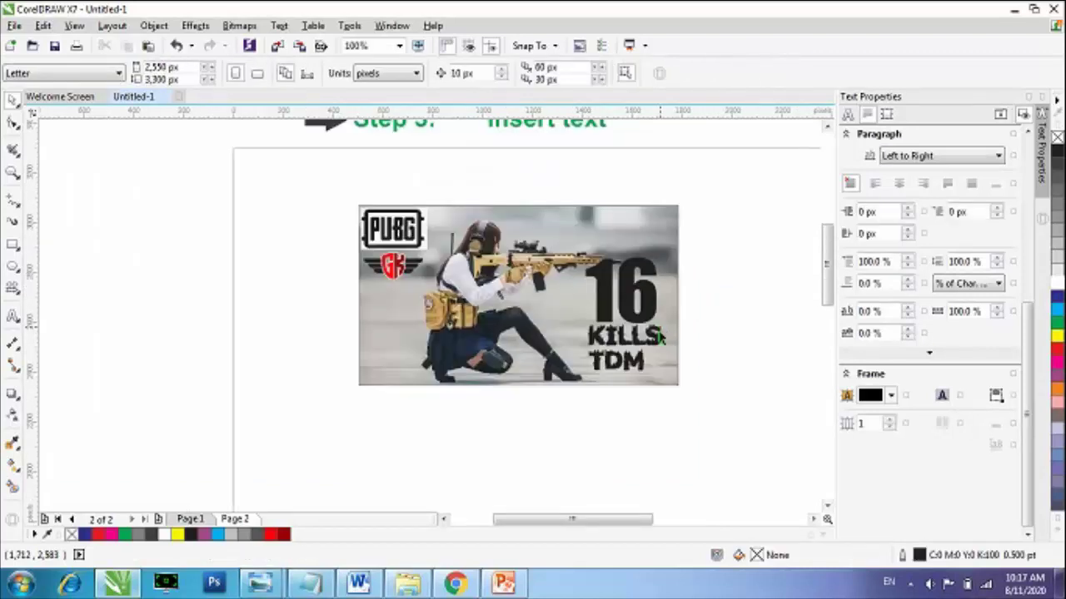
Step: Fill the KILLS text with red (C:0 M:100 Y:100 K:0)
scroll(659, 361, "up", 1)
scroll(652, 363, "up", 1)
left_click(620, 380)
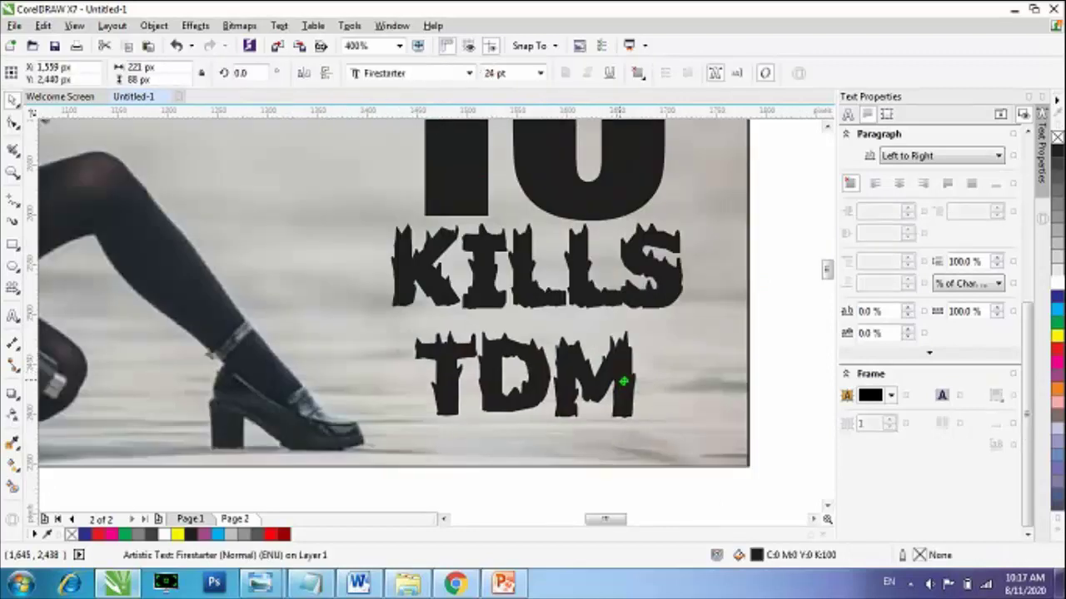
left_click(594, 300)
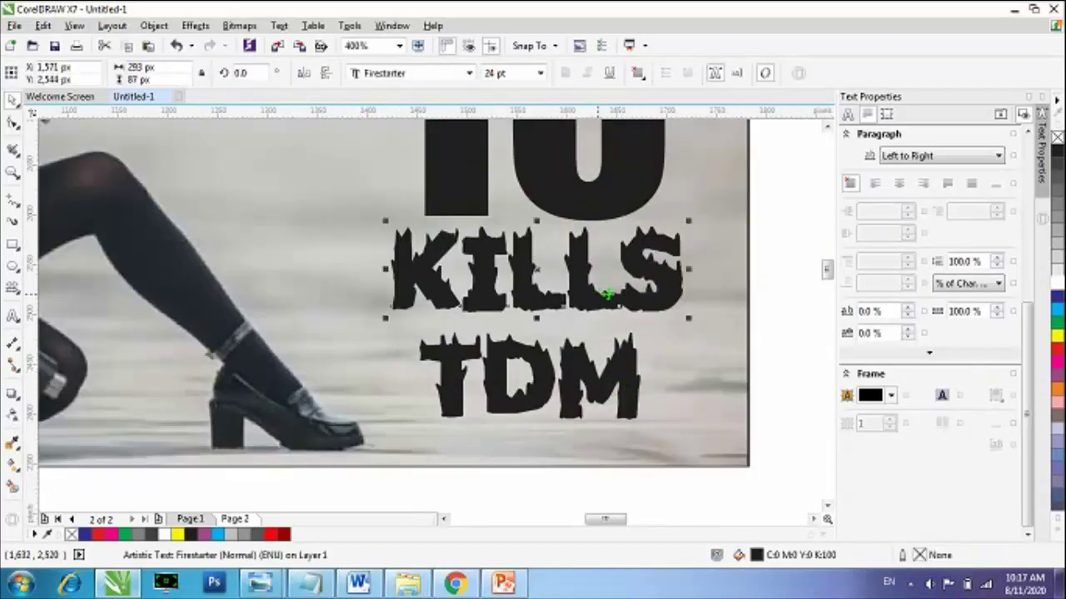
left_click(1057, 339)
left_click(1057, 349)
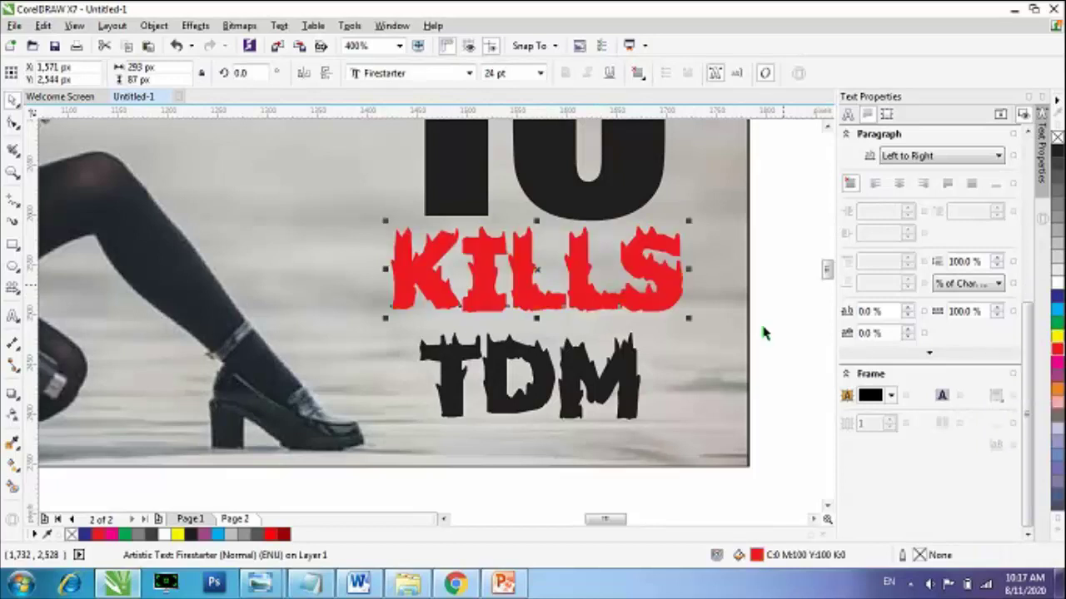
Step: Fill the TDM text with white
scroll(757, 325, "down", 1)
left_click(748, 308)
key("Tab")
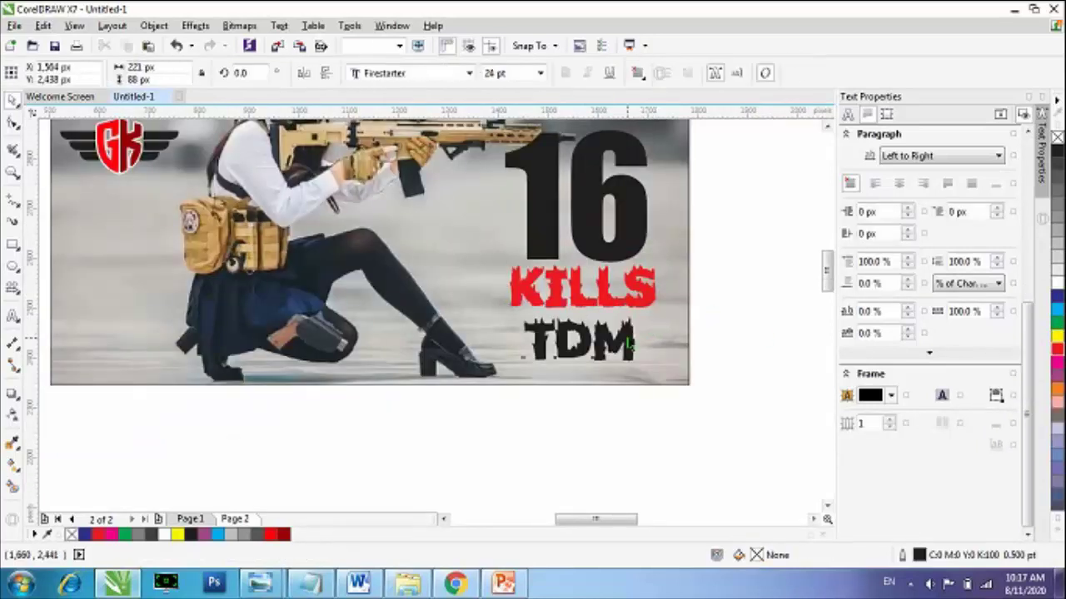
left_click(1058, 285)
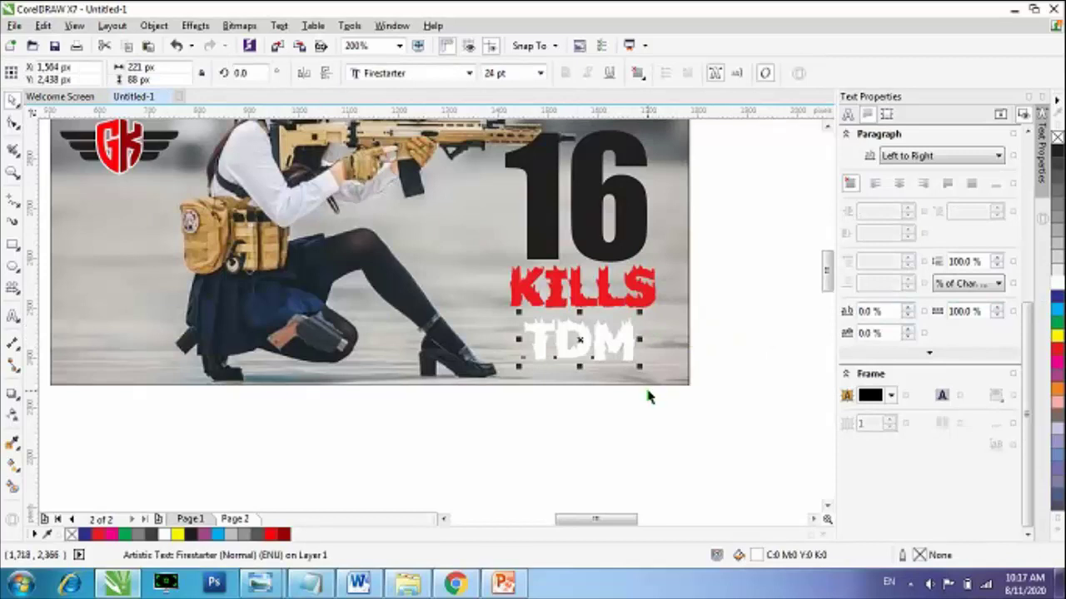
Step: Change the font of the TDM text to Usuzi and deselect it
scroll(647, 395, "up", 1)
left_click(468, 74)
left_click(408, 198)
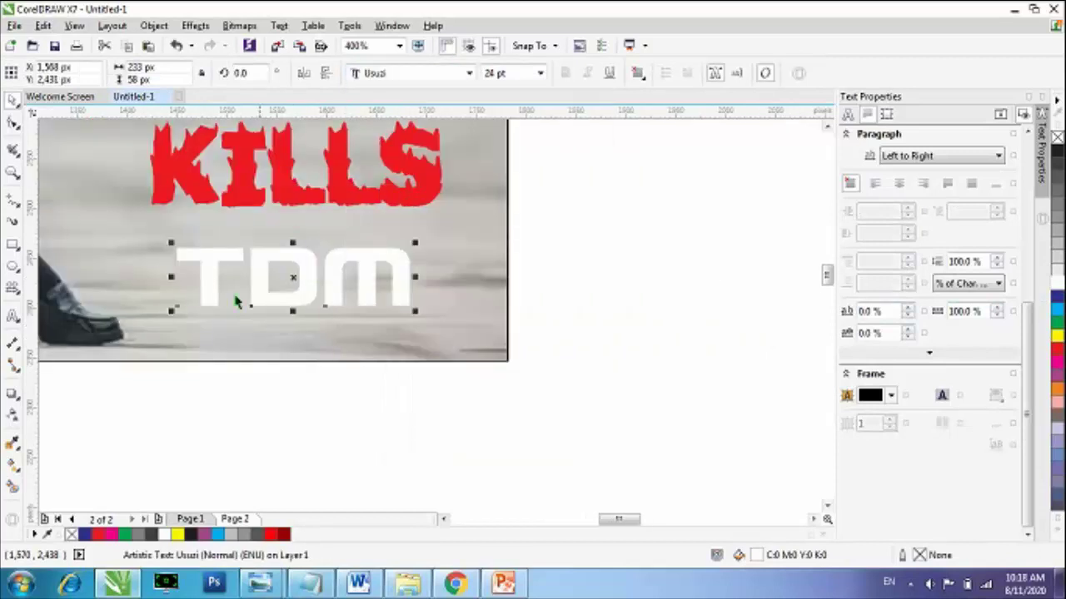
scroll(193, 305, "up", 1)
scroll(654, 307, "down", 1)
left_click(653, 307)
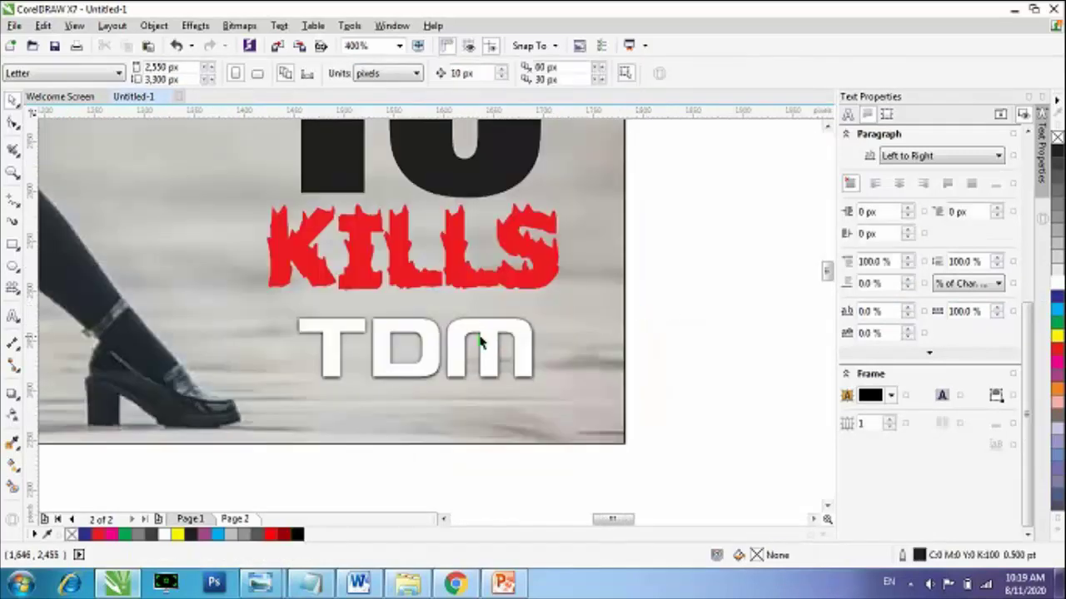
Step: Color only the letter D of TDM black and deselect the text
double_click(435, 341)
key("shift+Left")
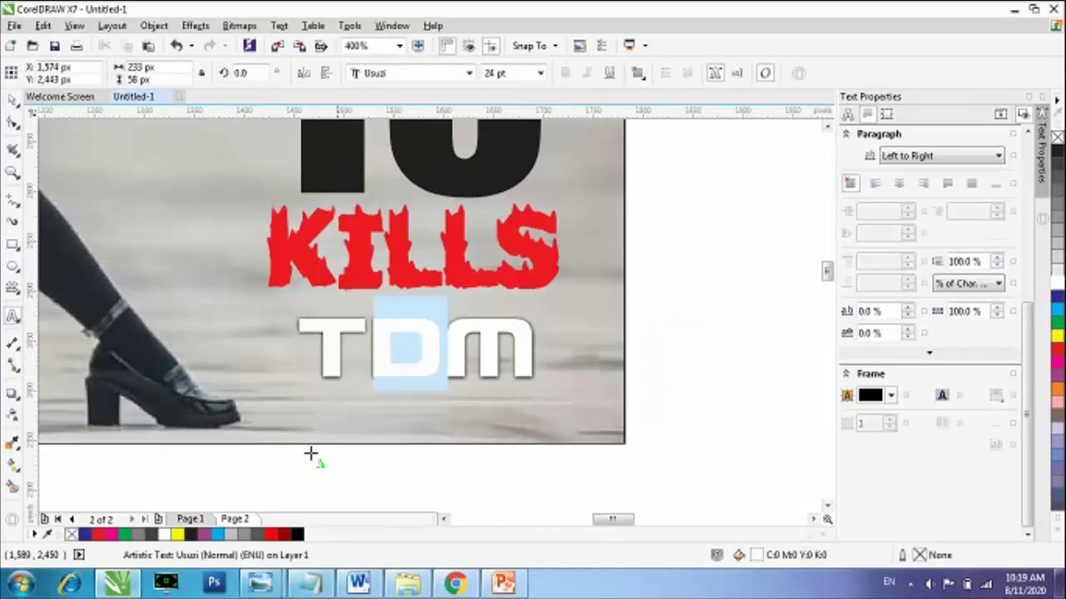
left_click(296, 533)
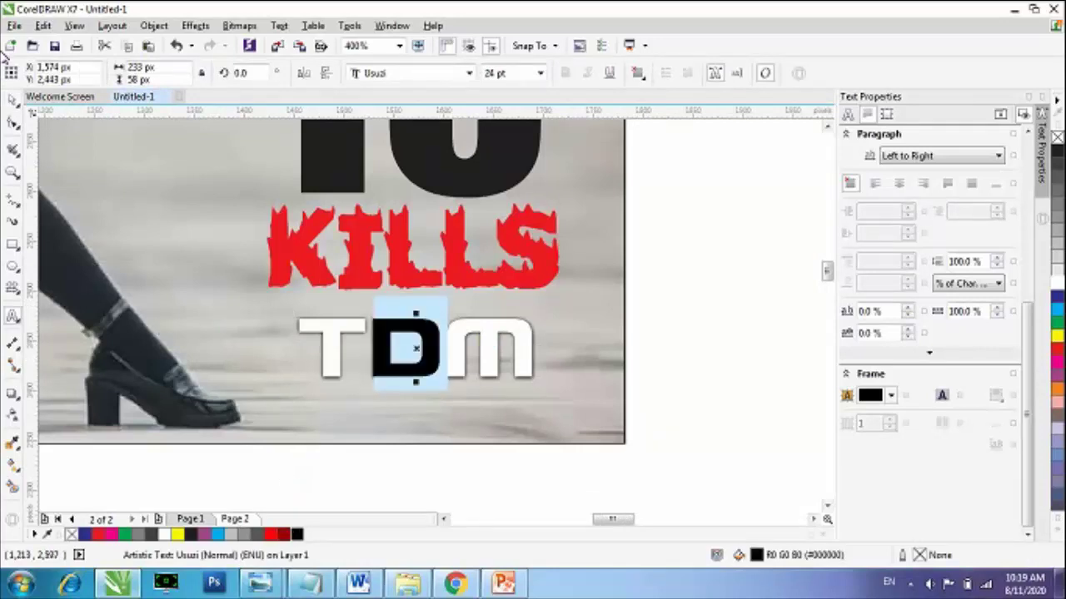
left_click(12, 98)
left_click(667, 286)
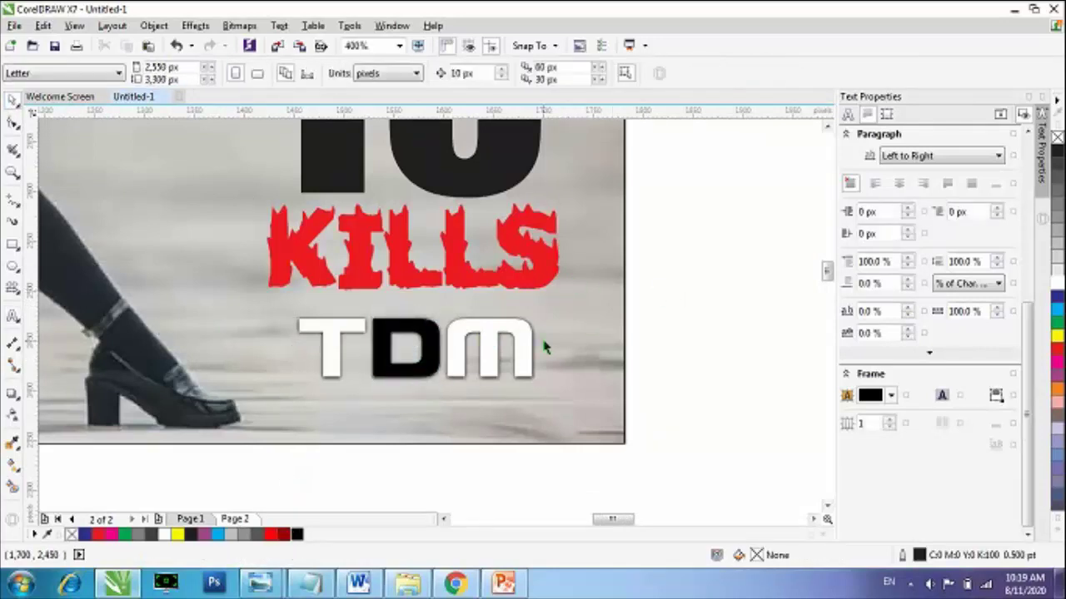
scroll(546, 348, "down", 1)
scroll(564, 286, "up", 1)
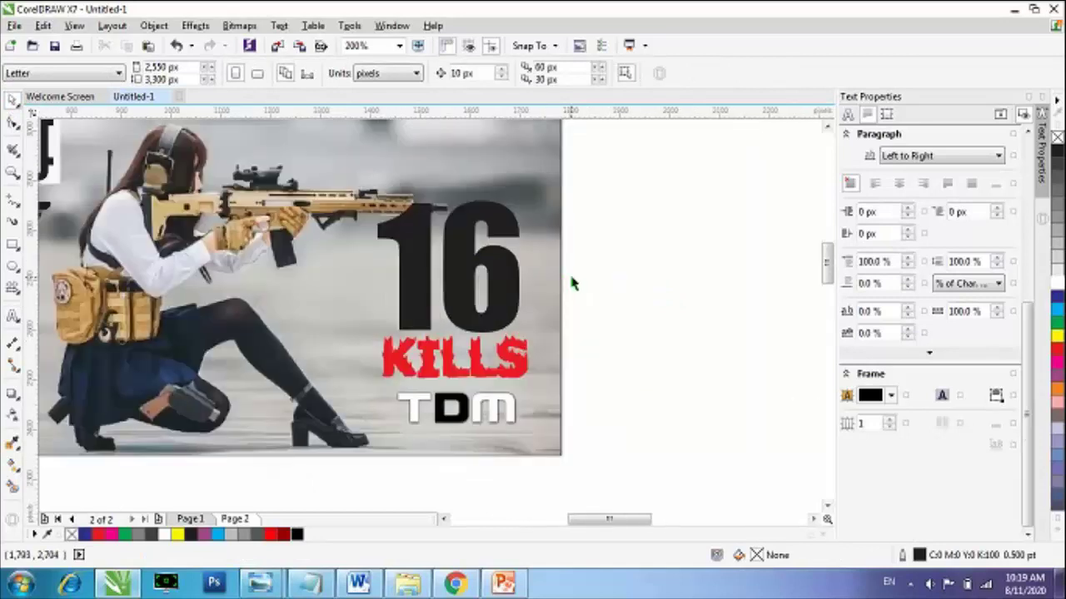
Step: Color the T of TDM yellow and the M dark red (#9A0005)
scroll(412, 424, "up", 1)
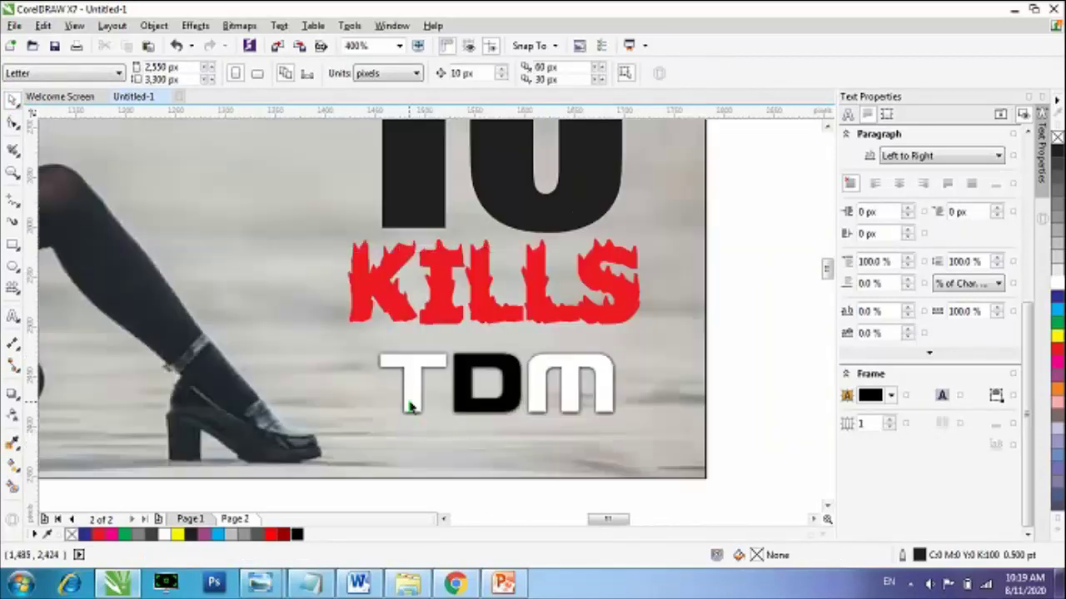
double_click(408, 399)
left_click_drag(409, 400, 452, 388)
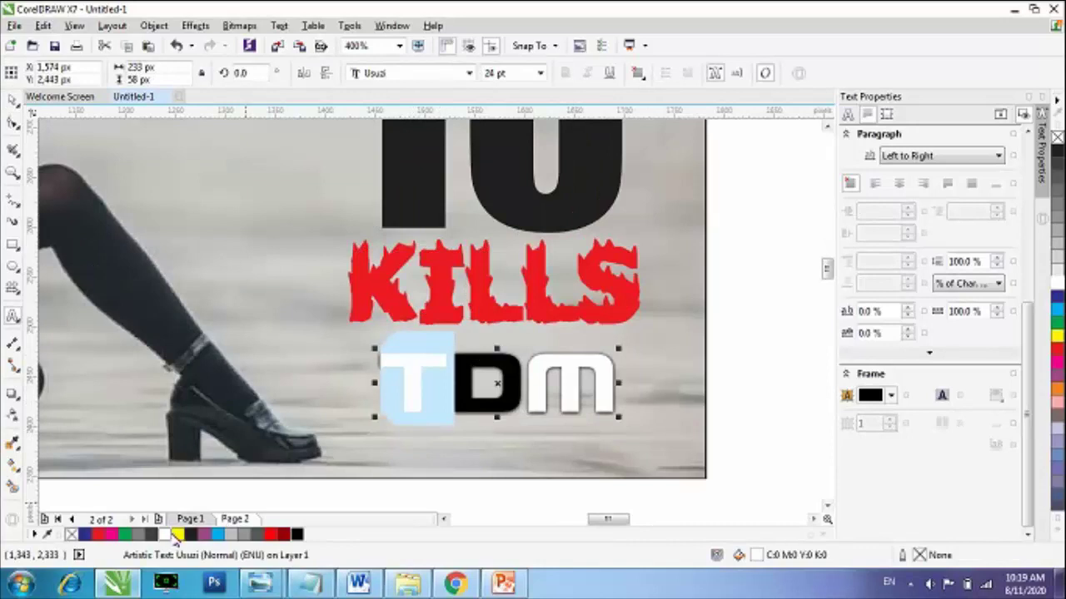
left_click(177, 534)
left_click_drag(528, 383, 618, 379)
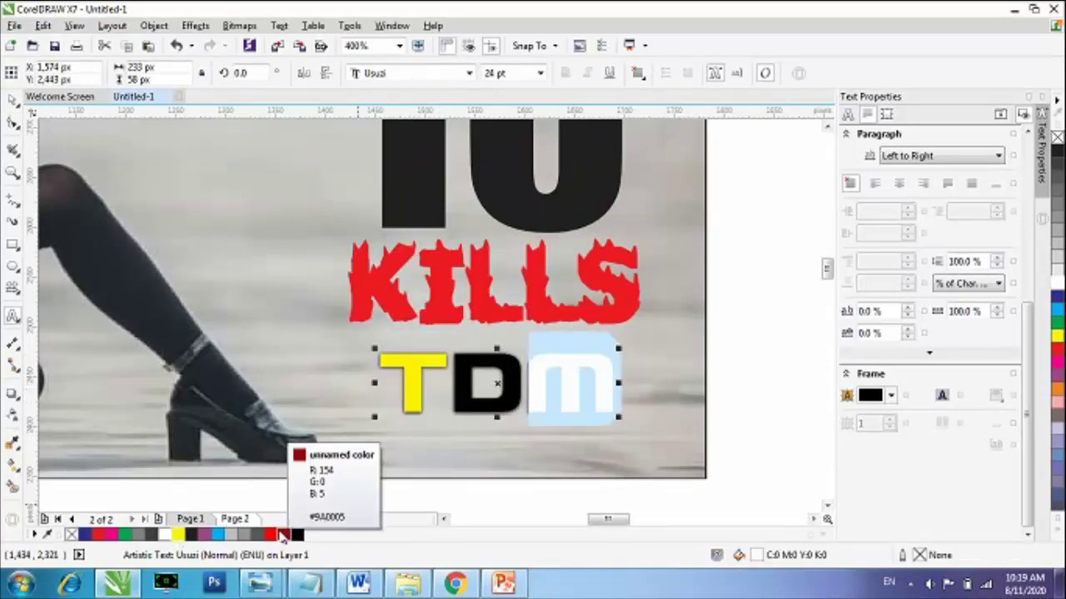
left_click(283, 535)
left_click(15, 100)
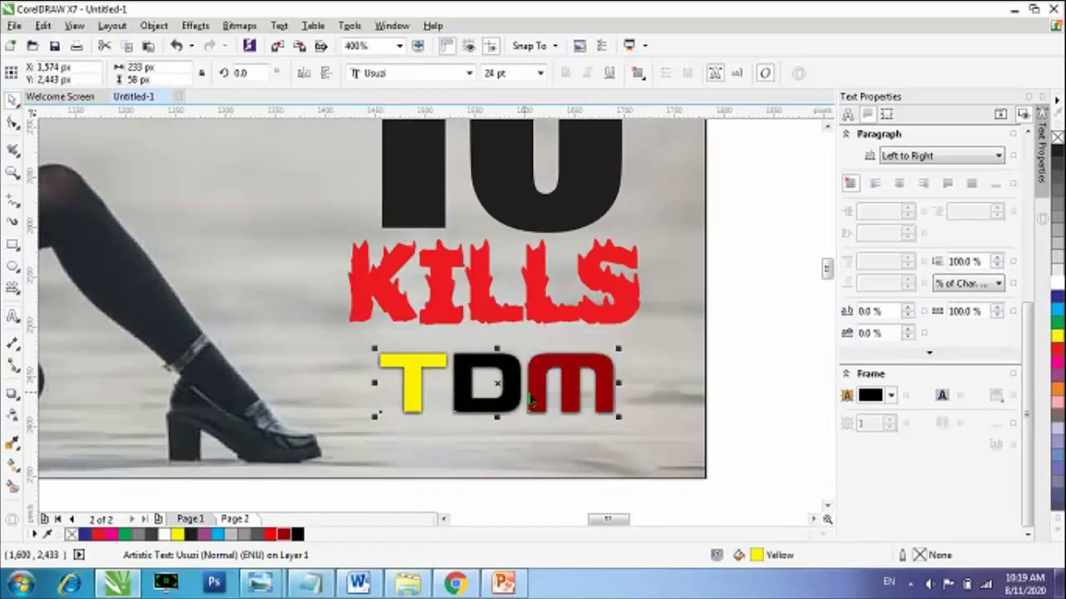
Step: Move the TDM text together with its shadow straight down toward the photo's lower edge, and deselect it
scroll(524, 393, "down", 1)
left_click_drag(667, 343, 449, 434)
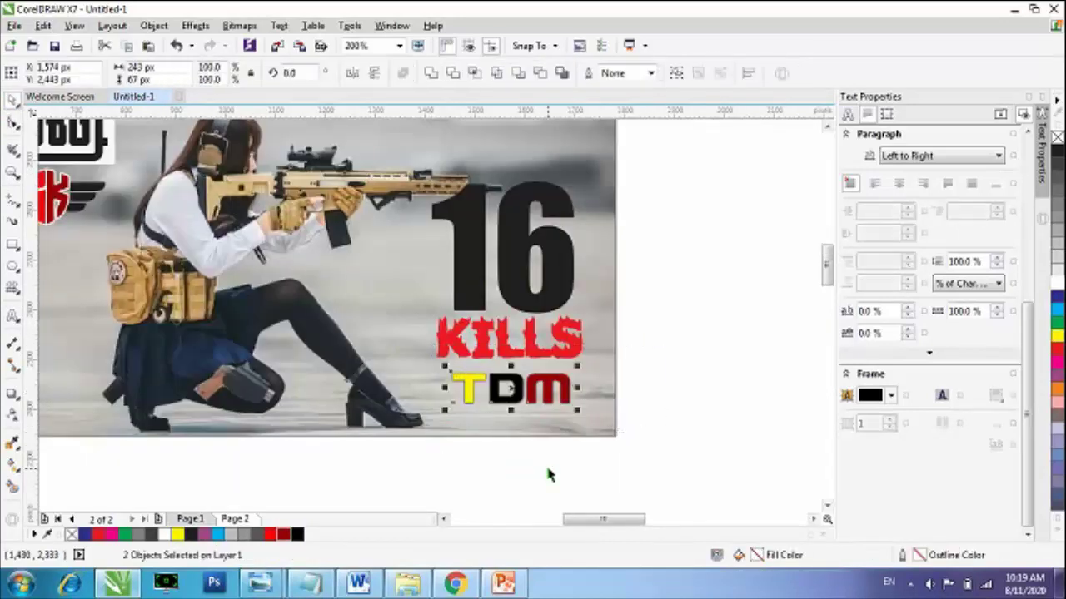
scroll(549, 473, "up", 1)
left_click_drag(517, 320, 517, 366)
left_click(534, 463)
scroll(533, 463, "down", 1)
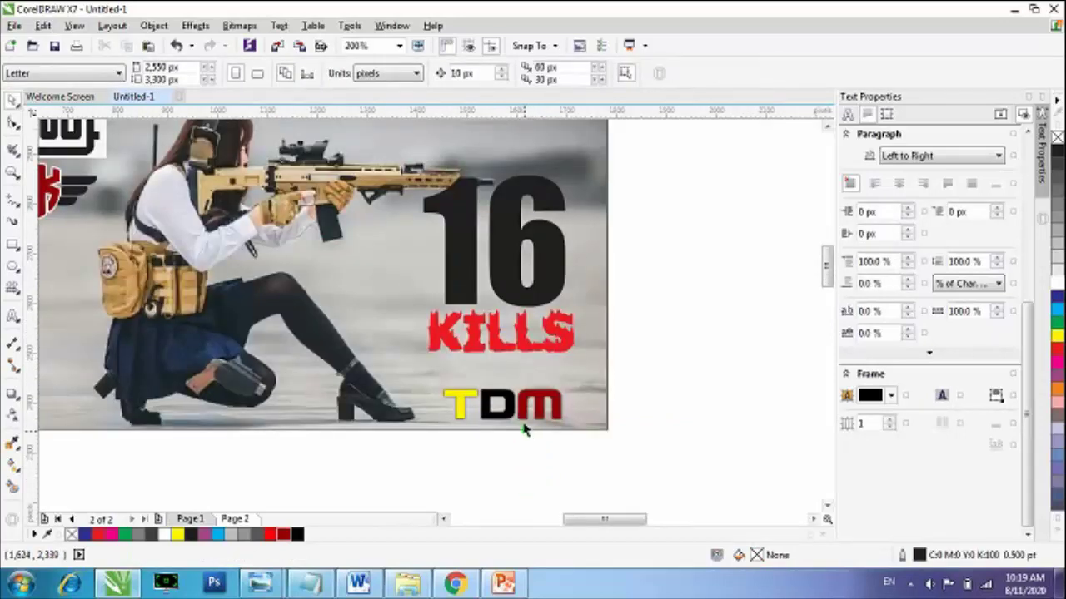
Step: Move the "16" and KILLS together straight down, clear of the rifle barrel and closer to TDM, and deselect them
left_click(546, 330)
left_click(549, 291, "shift")
left_click_drag(551, 281, 552, 302)
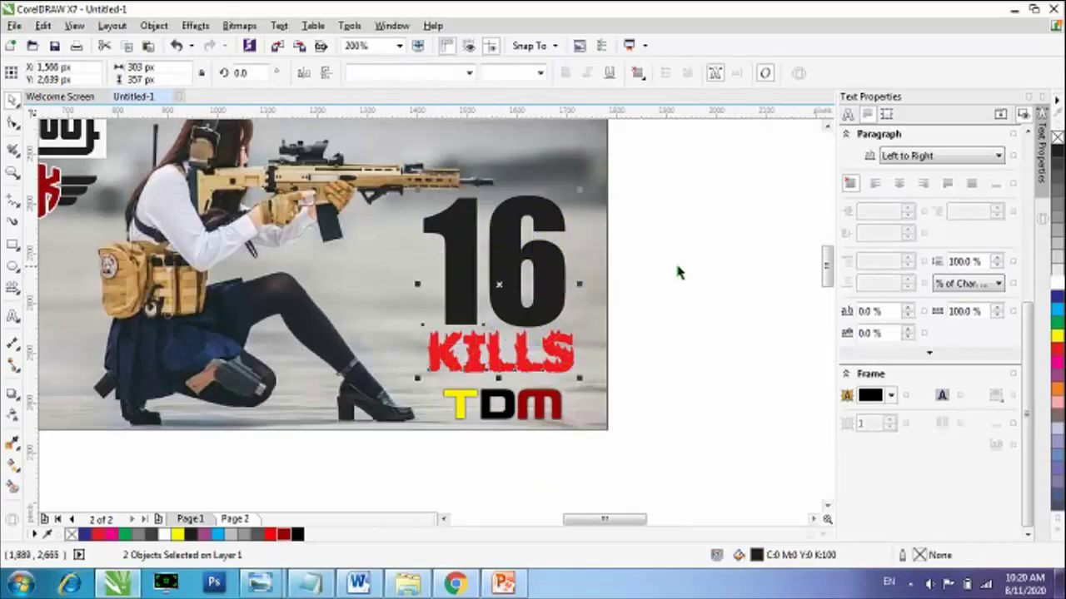
left_click(664, 275)
scroll(522, 267, "down", 1)
scroll(520, 279, "up", 2)
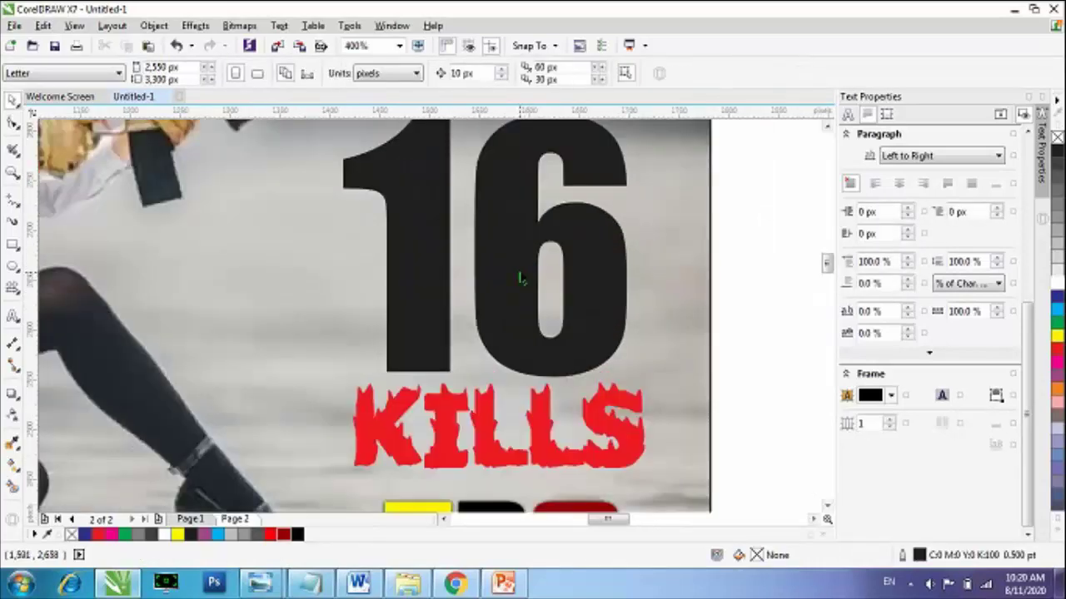
Step: Inspect the complete thumbnail with all its objects in a full-screen preview
scroll(520, 279, "down", 2)
left_click_drag(223, 158, 316, 222)
left_click_drag(413, 277, 635, 384)
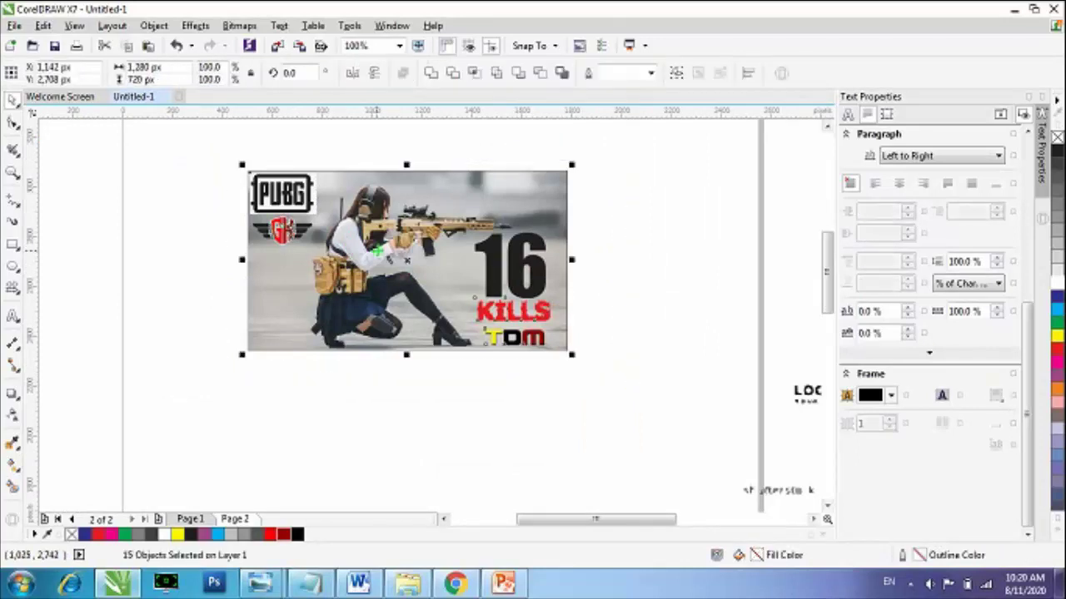
key("shift+F2")
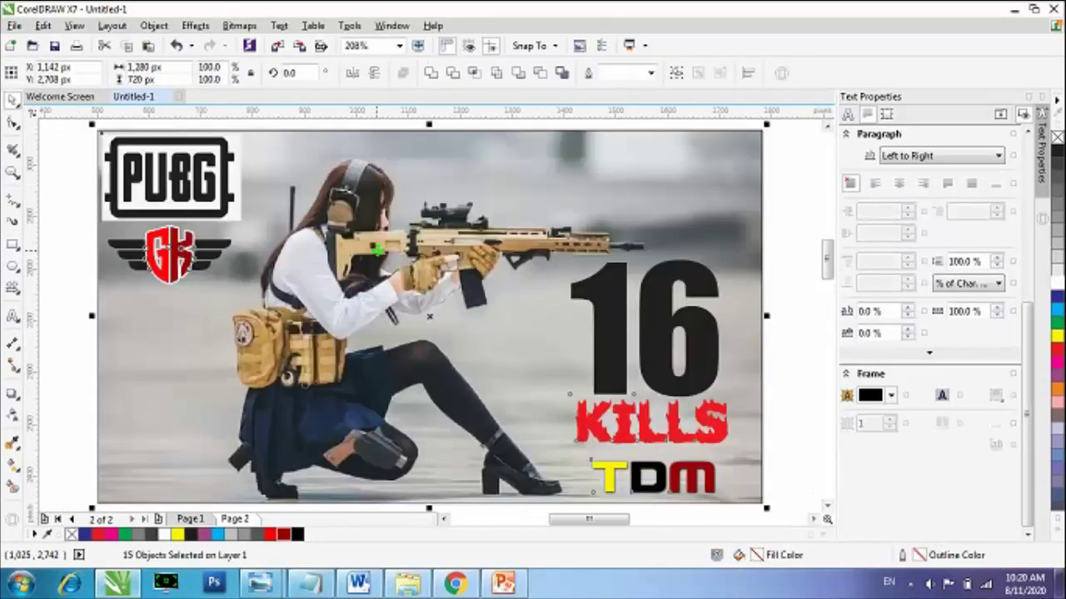
key("F9")
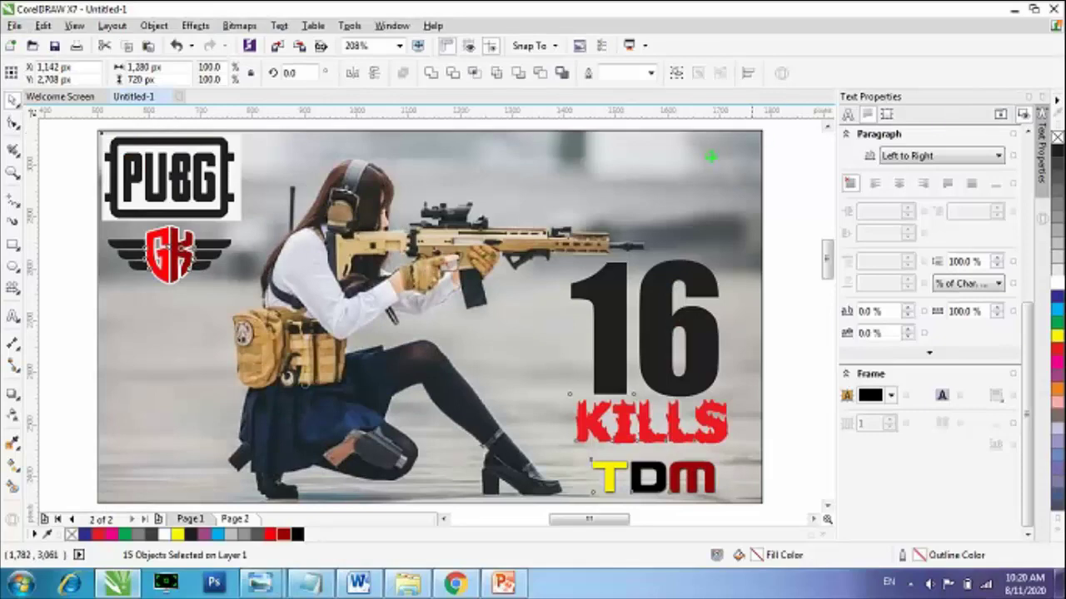
scroll(618, 192, "down", 2)
scroll(617, 219, "up", 1)
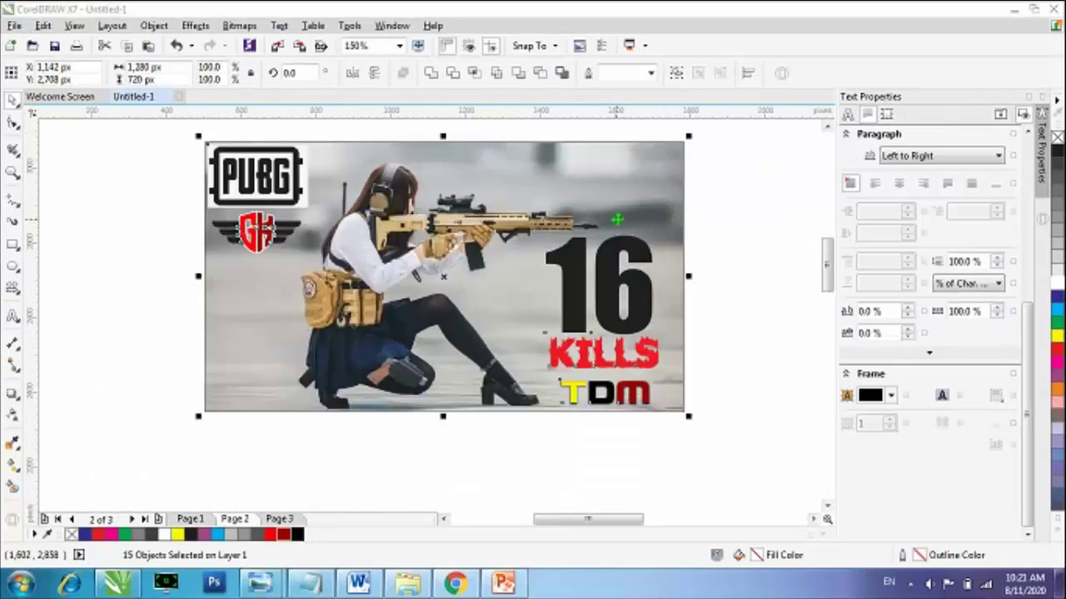
left_click(721, 262)
scroll(657, 237, "down", 3)
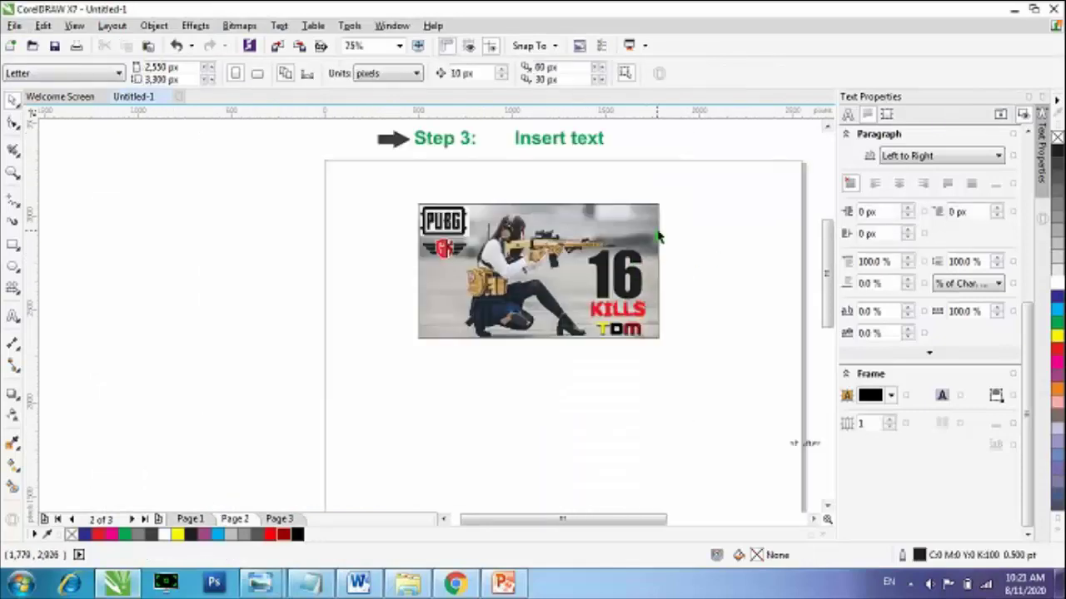
scroll(657, 237, "up", 3)
Step: Select all thumbnail objects and export only this selection as a JPG file named Pub g thumbnail
left_click_drag(675, 170, 146, 463)
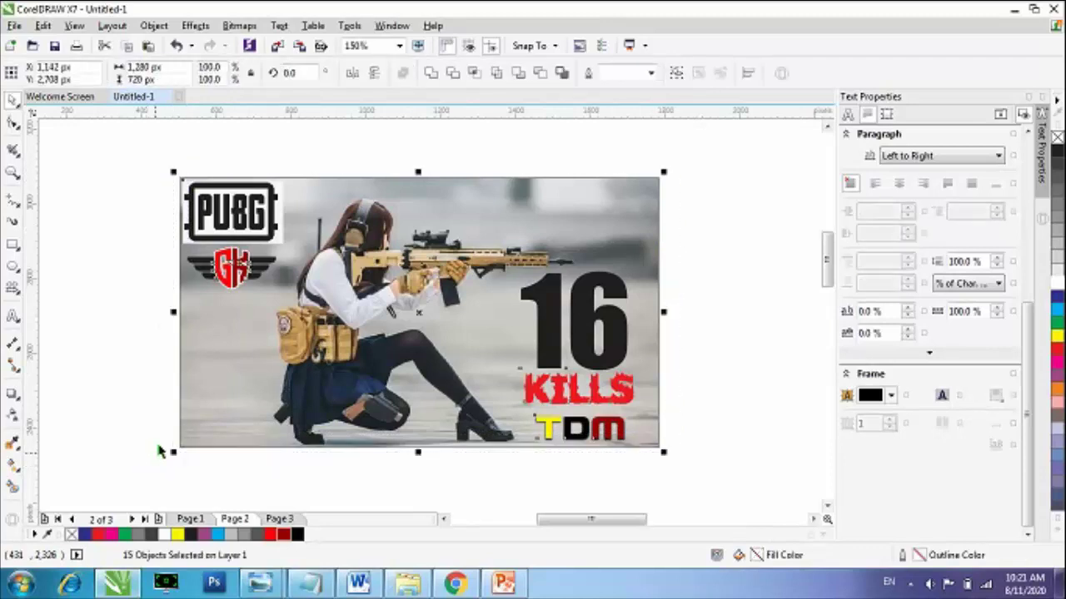
left_click(15, 26)
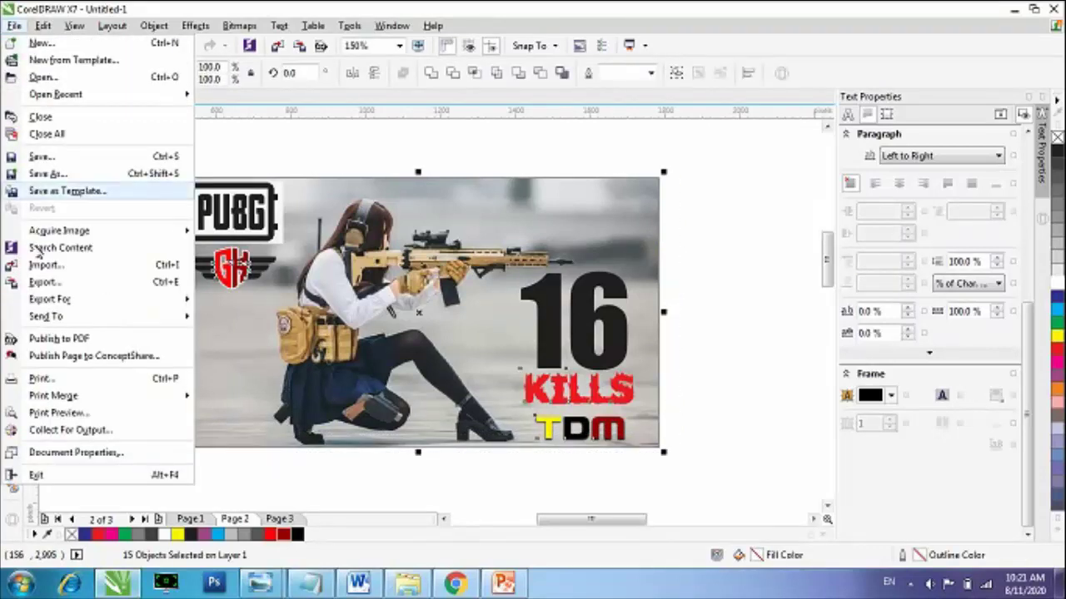
mouse_move(120, 319)
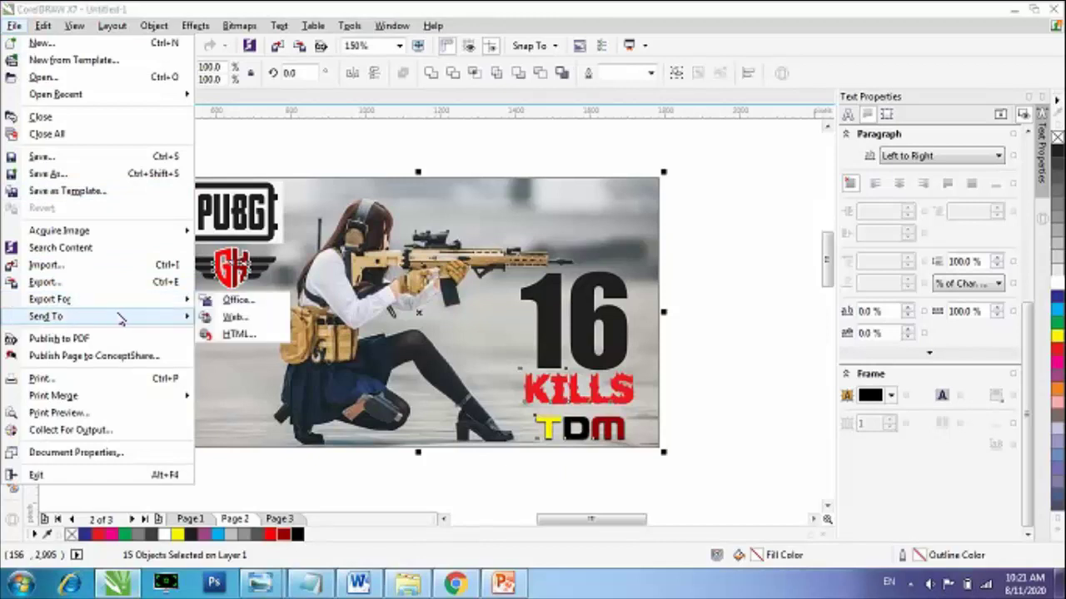
left_click(45, 282)
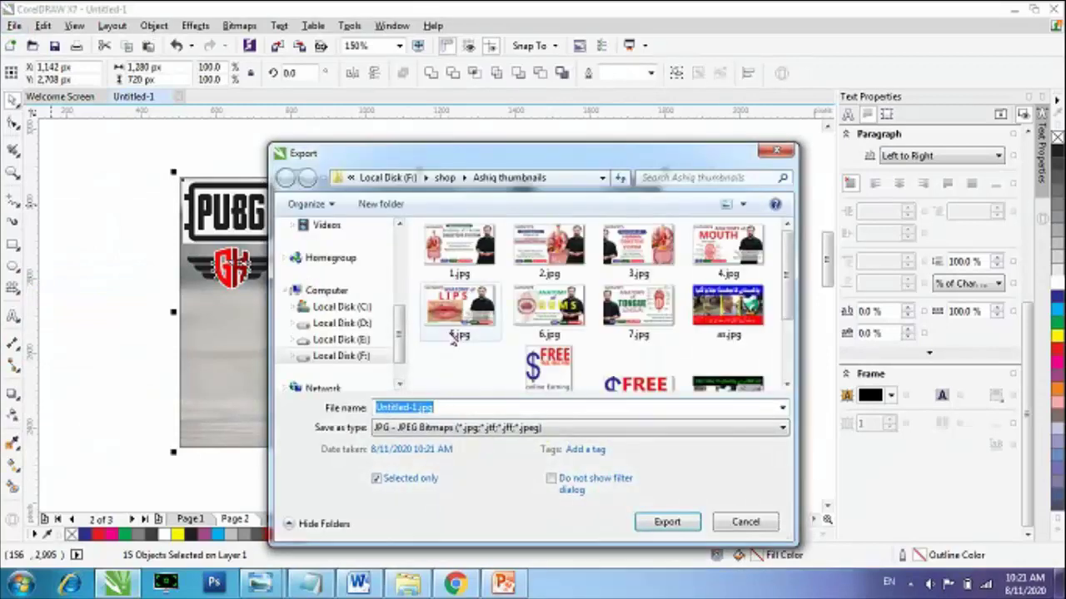
left_click(467, 409)
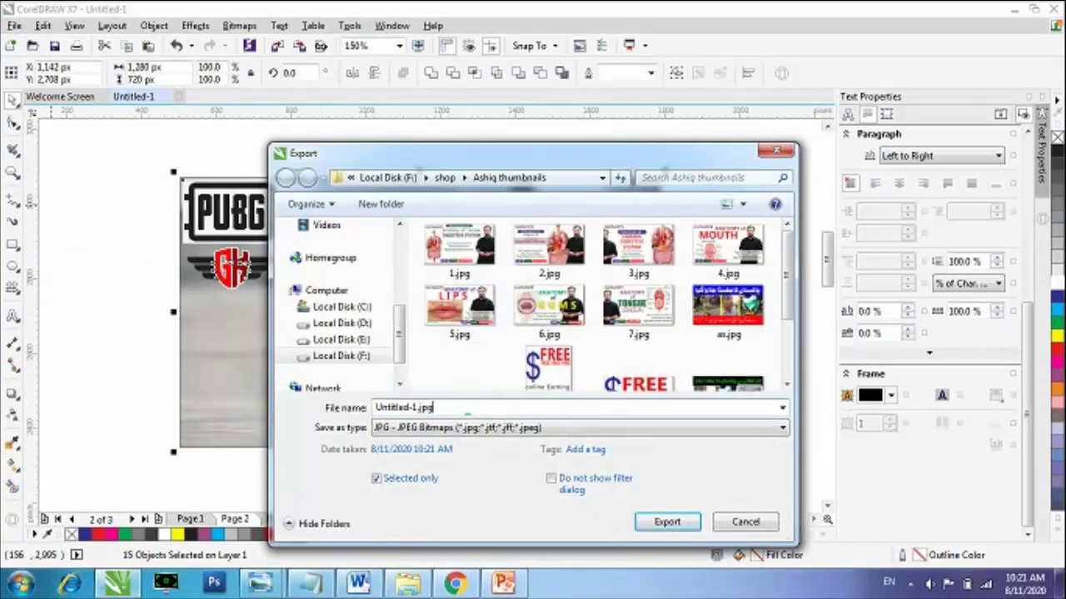
double_click(467, 409)
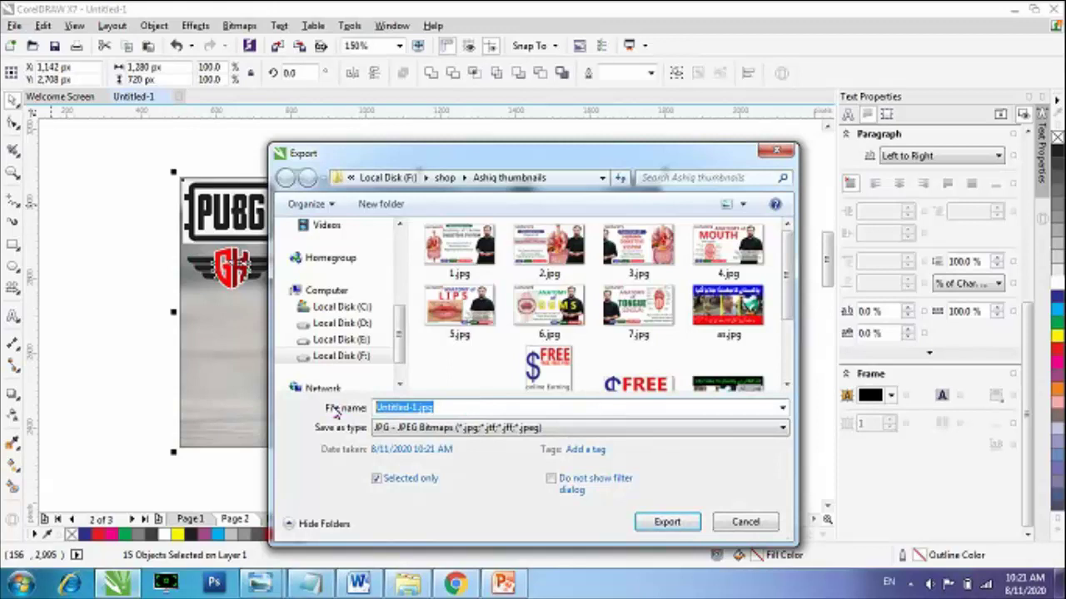
type("Pub g thumbnail")
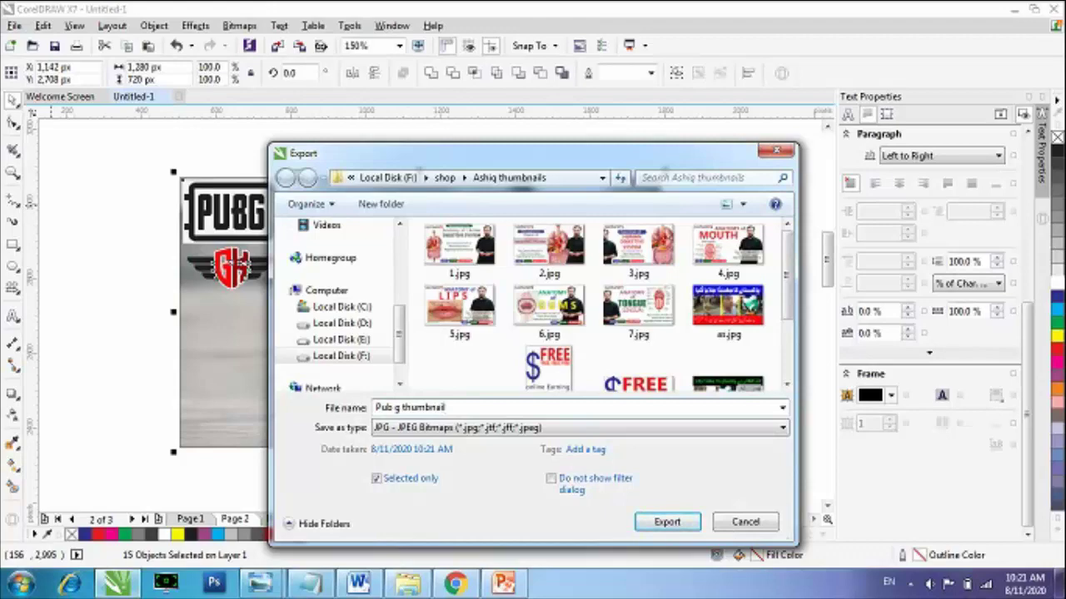
left_click(667, 524)
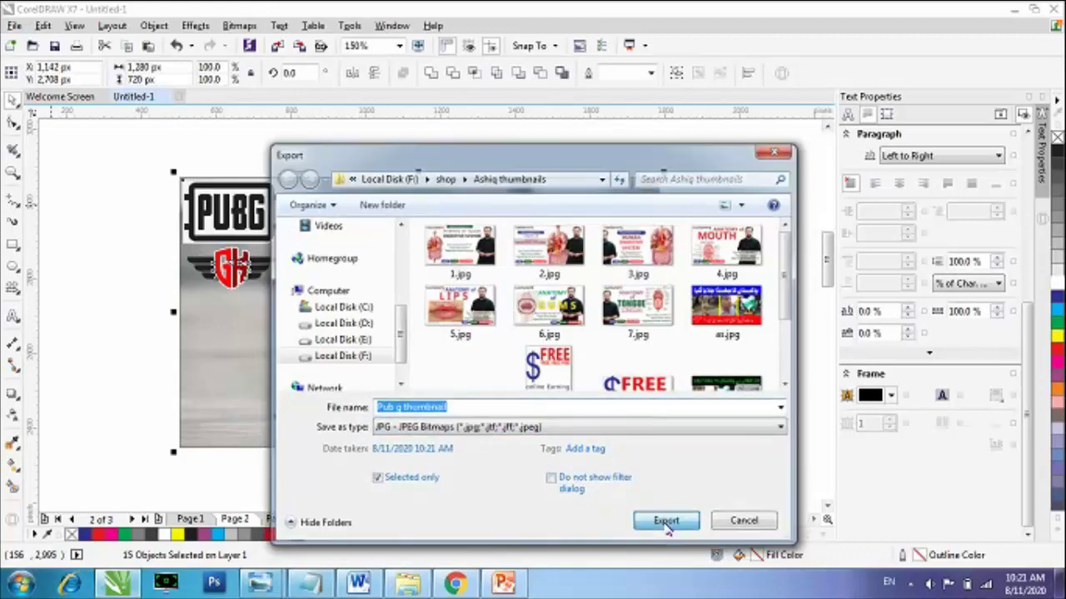
Step: Set the JPEG export to RGB Color (24-bit) and Highest quality, and complete the export
left_click(799, 122)
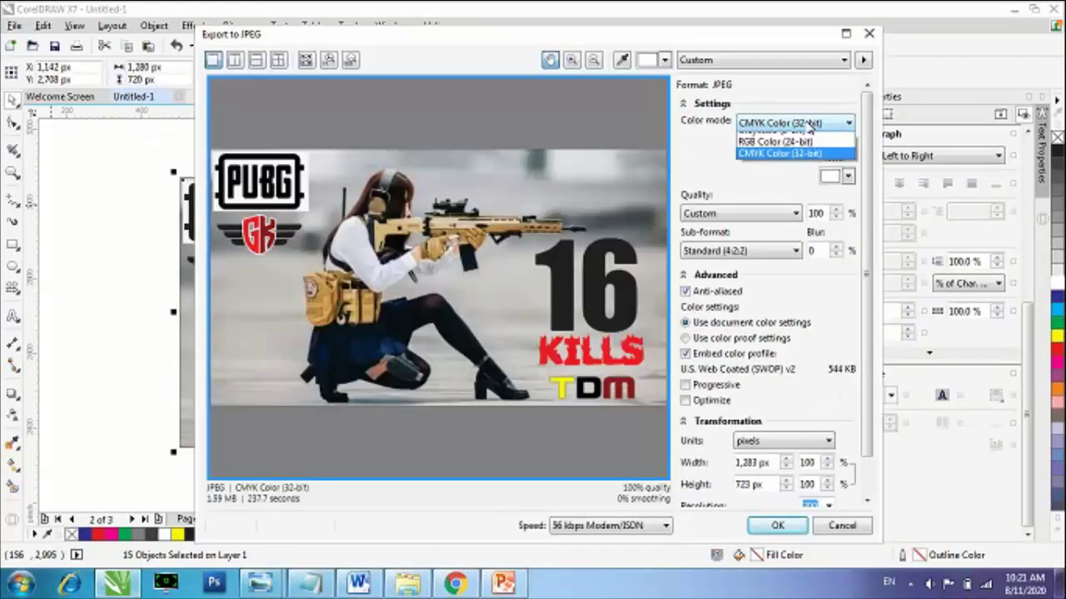
left_click(775, 152)
left_click(739, 214)
left_click(734, 227)
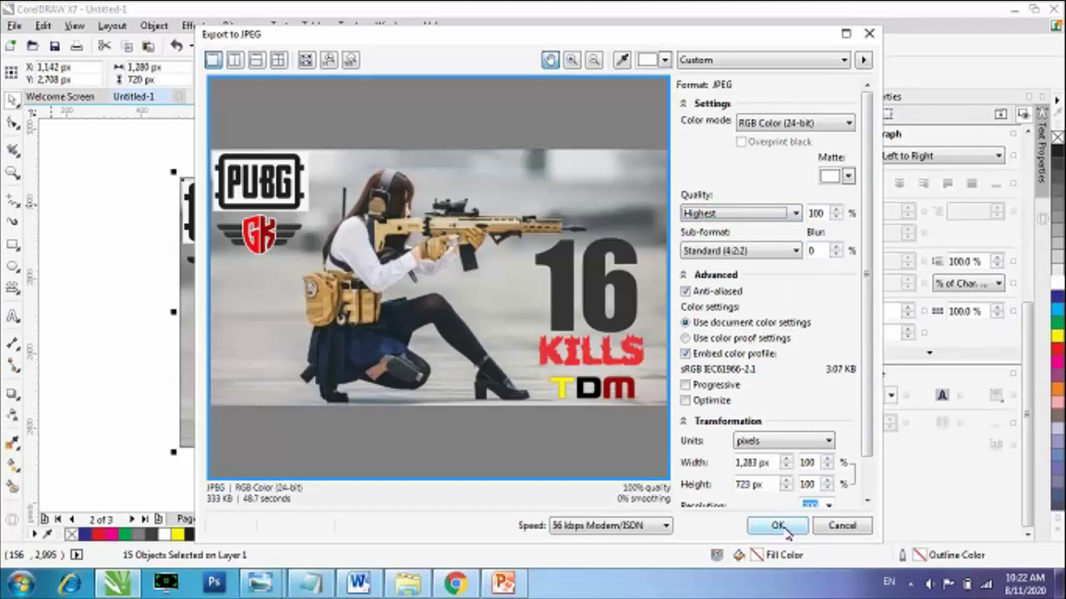
left_click(778, 526)
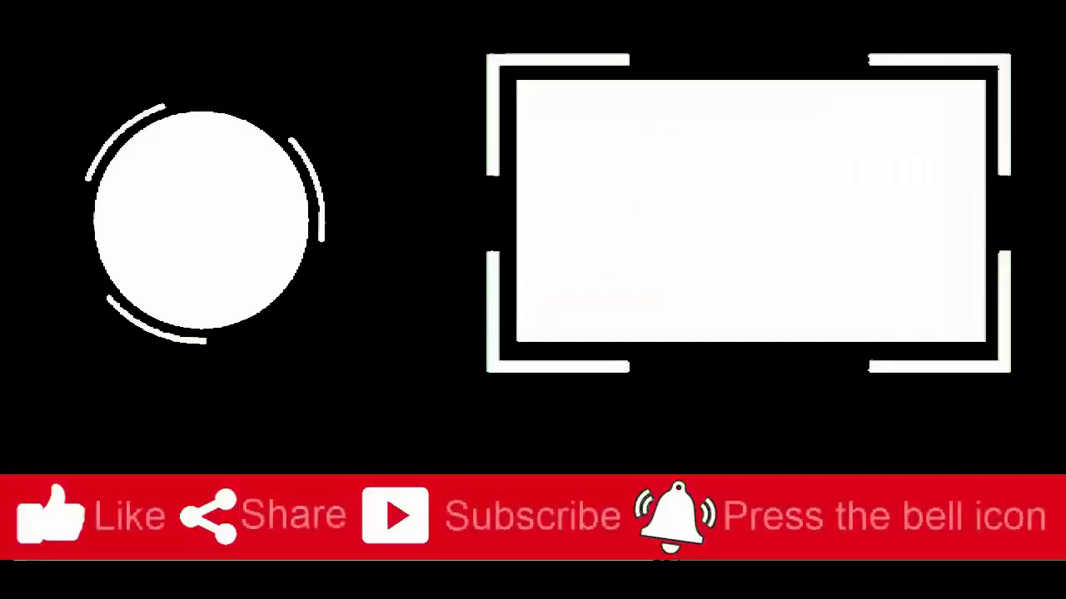